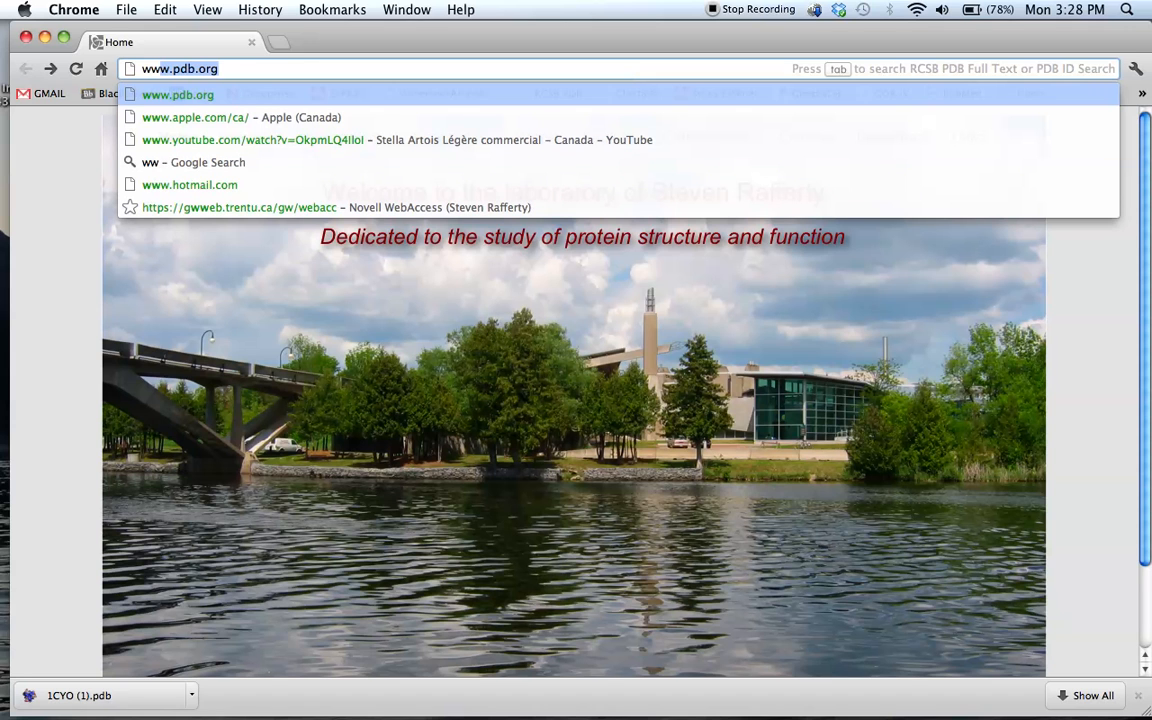
key("Return")
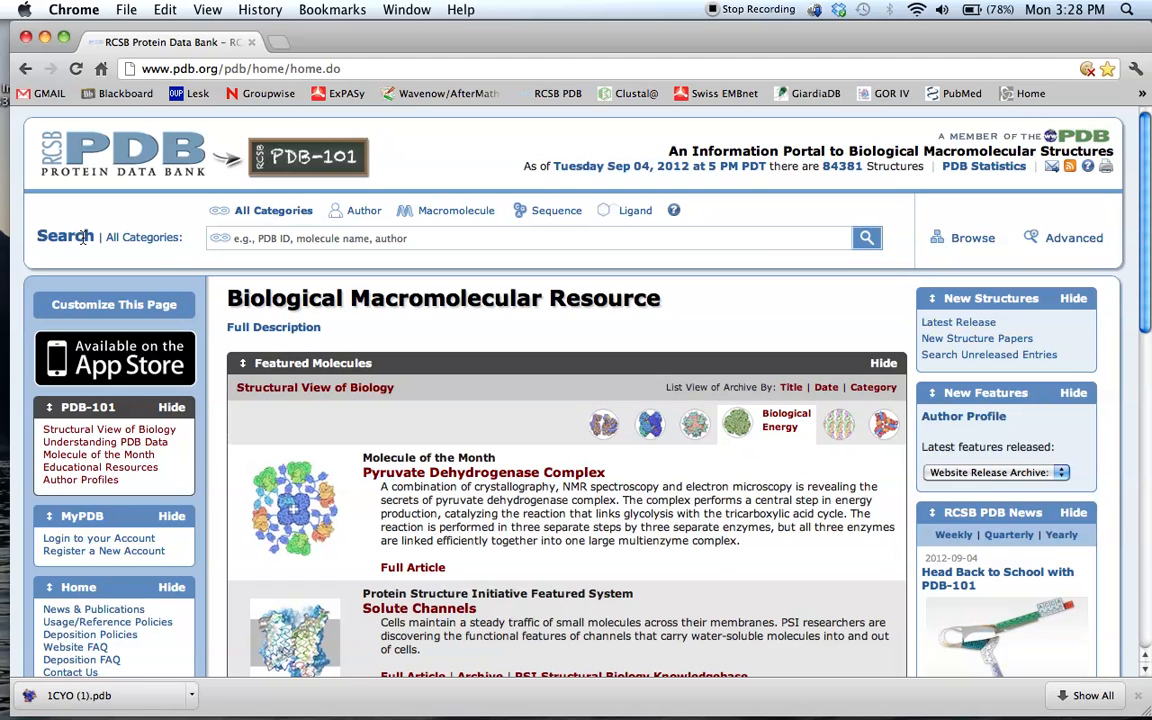
left_click(286, 241)
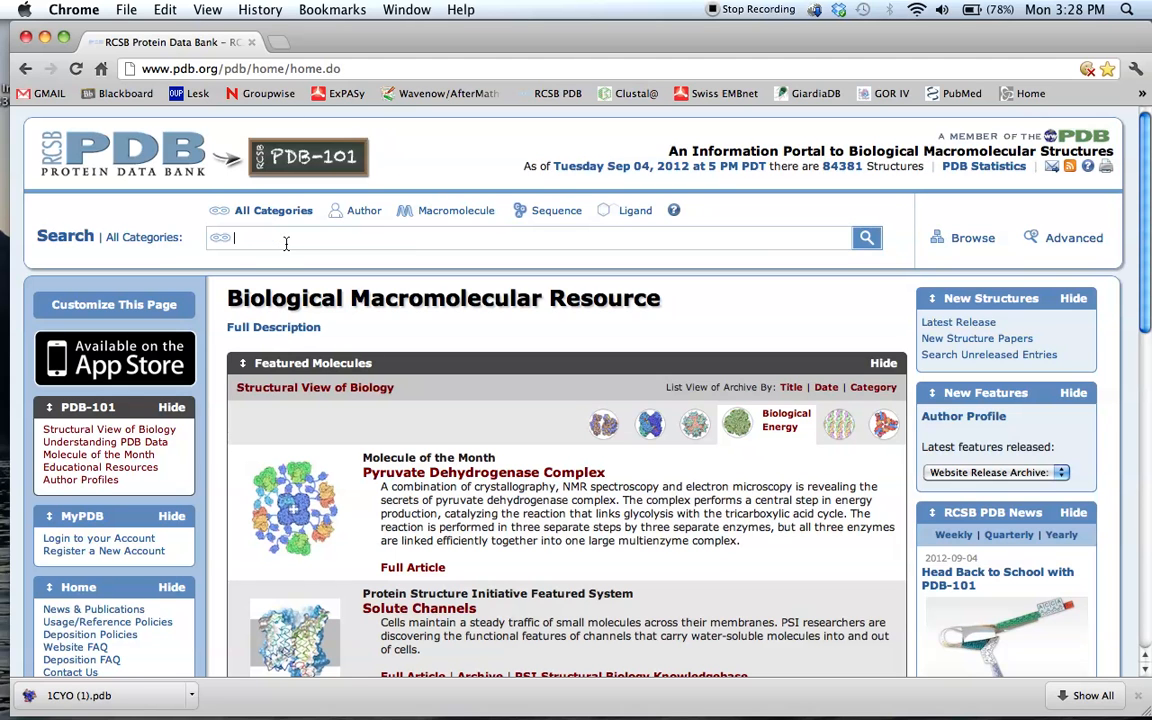
type("1cyo")
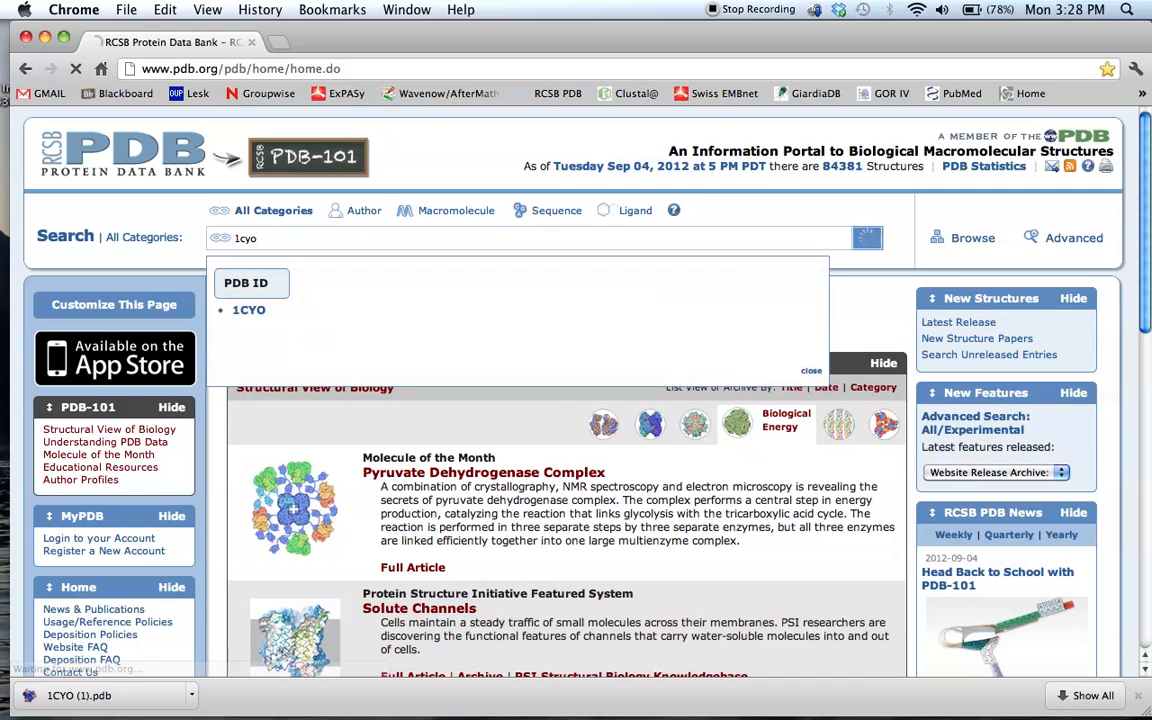
key("Return")
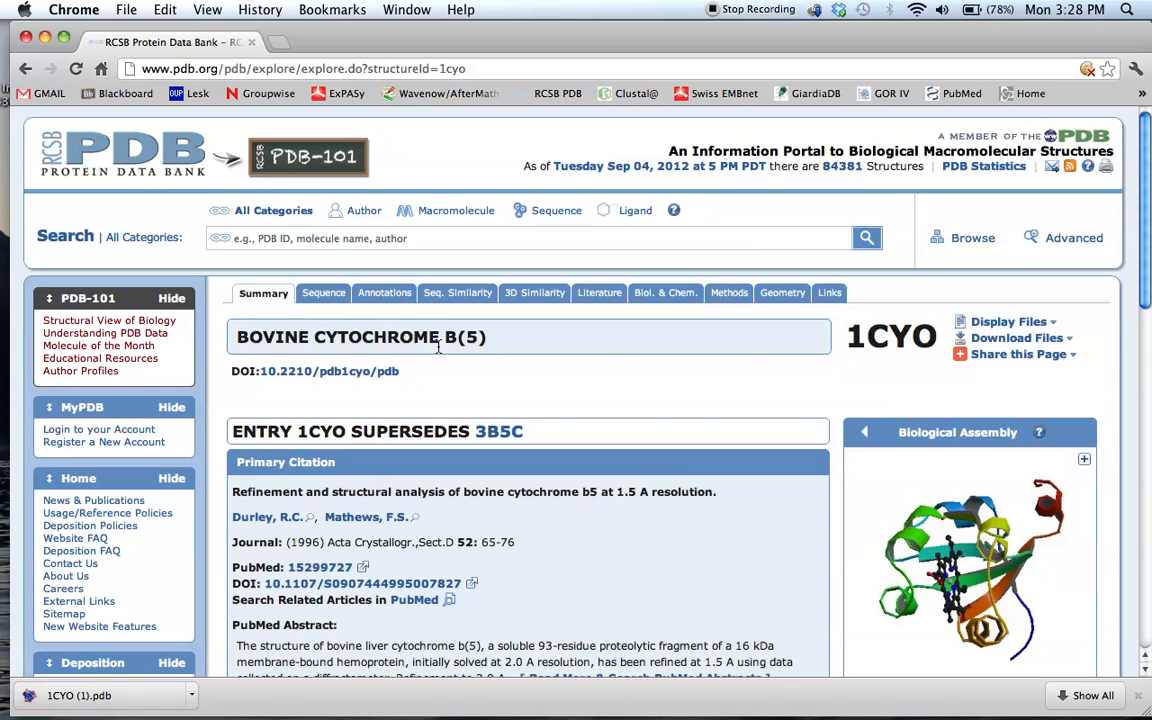
left_click(988, 340)
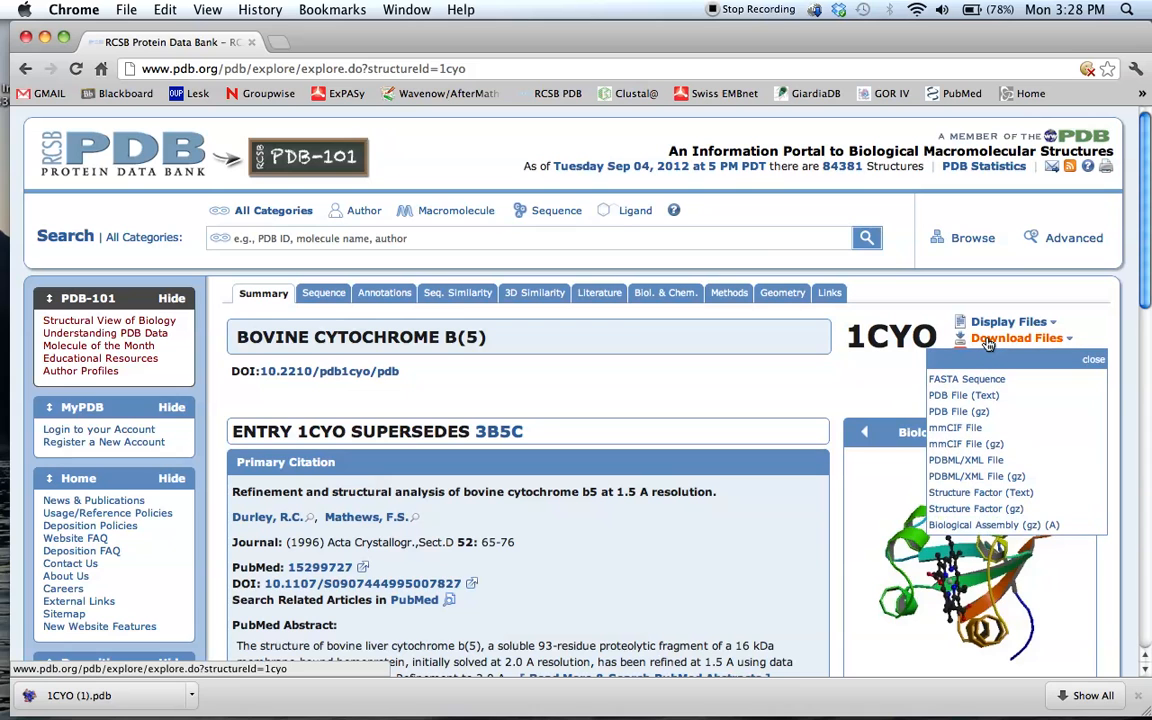
left_click(985, 400)
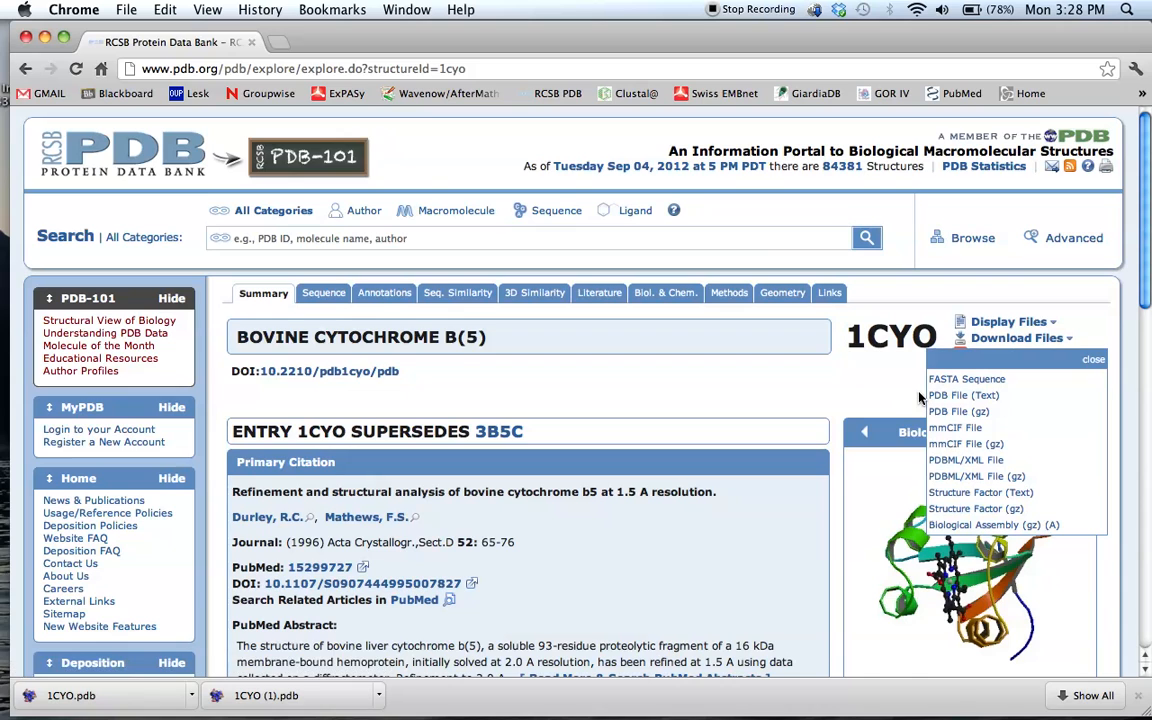
Open the downloaded 1CYO.pdb from the Downloads folder in MacPyMOL and enlarge its window to nearly the full screen
left_click(44, 37)
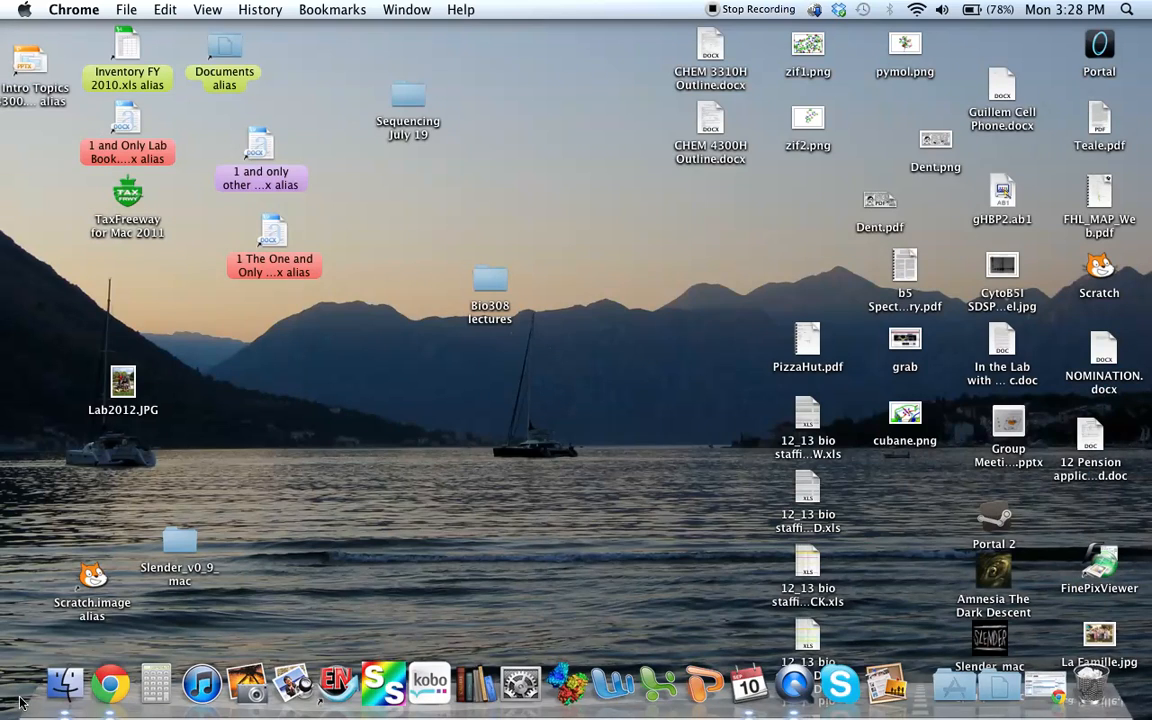
left_click(50, 688)
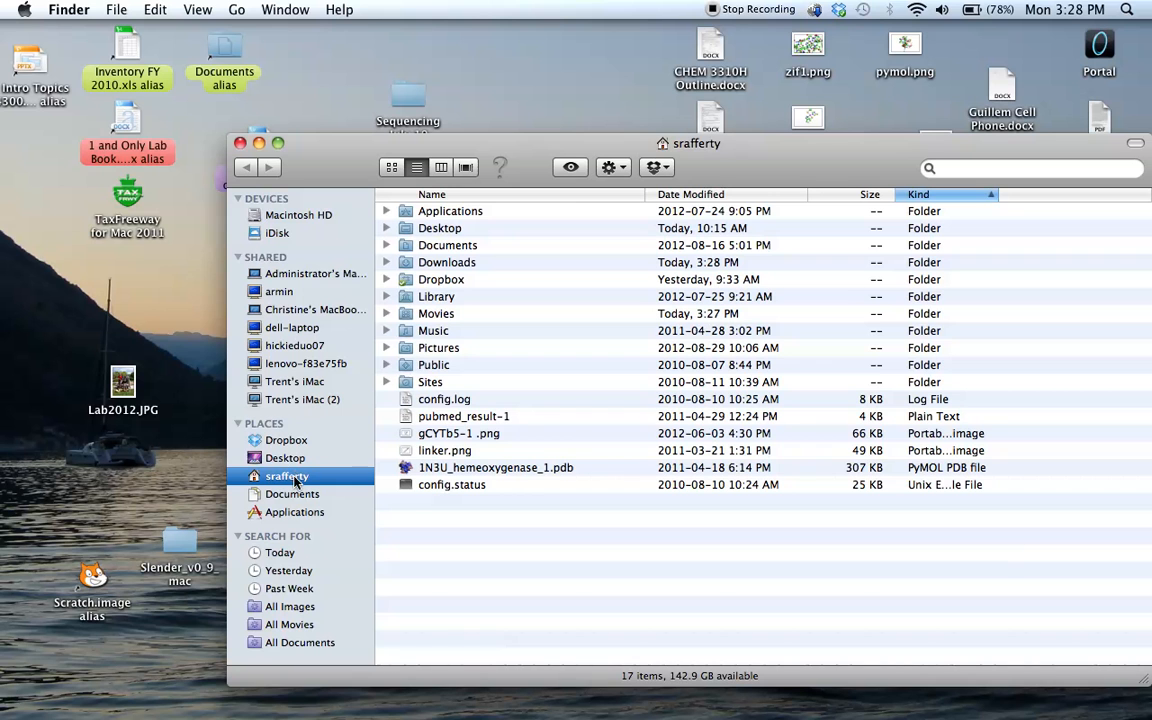
double_click(445, 262)
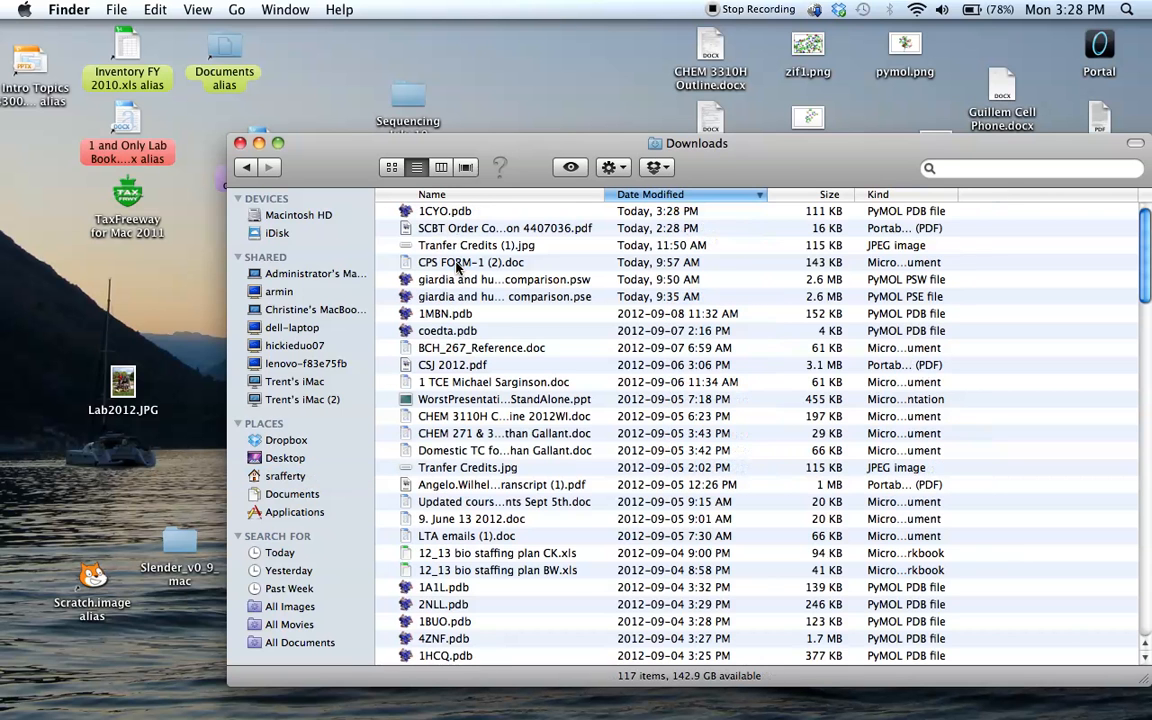
double_click(463, 213)
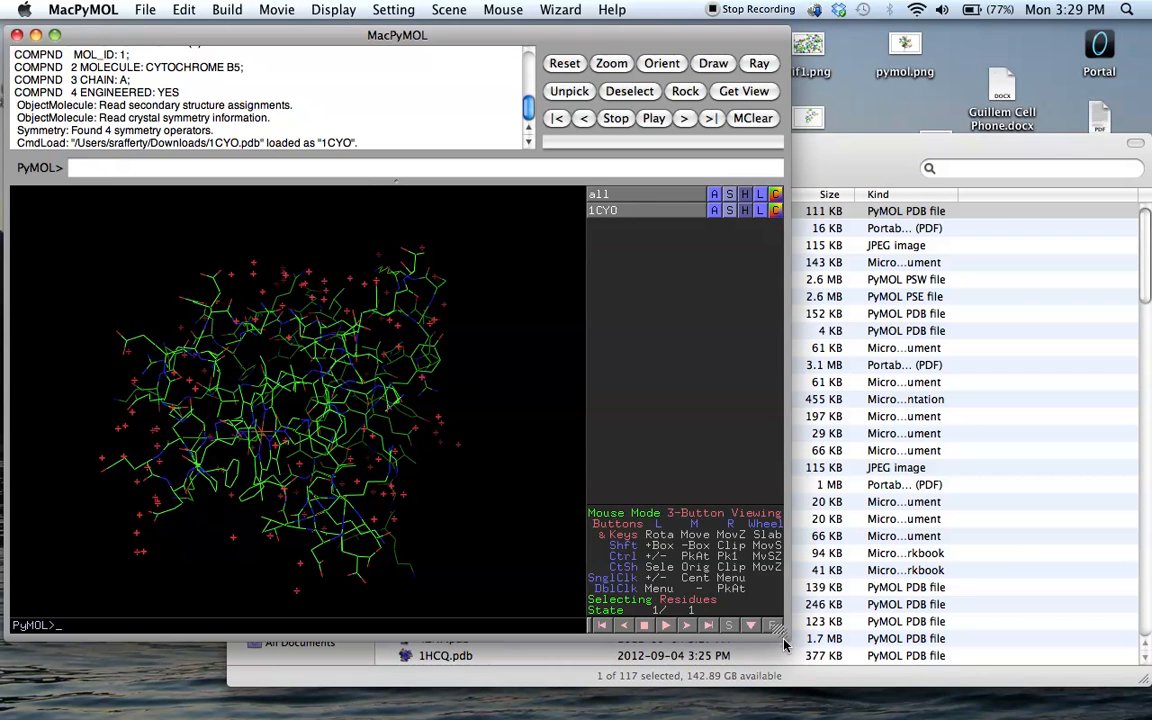
left_click_drag(778, 628, 1151, 683)
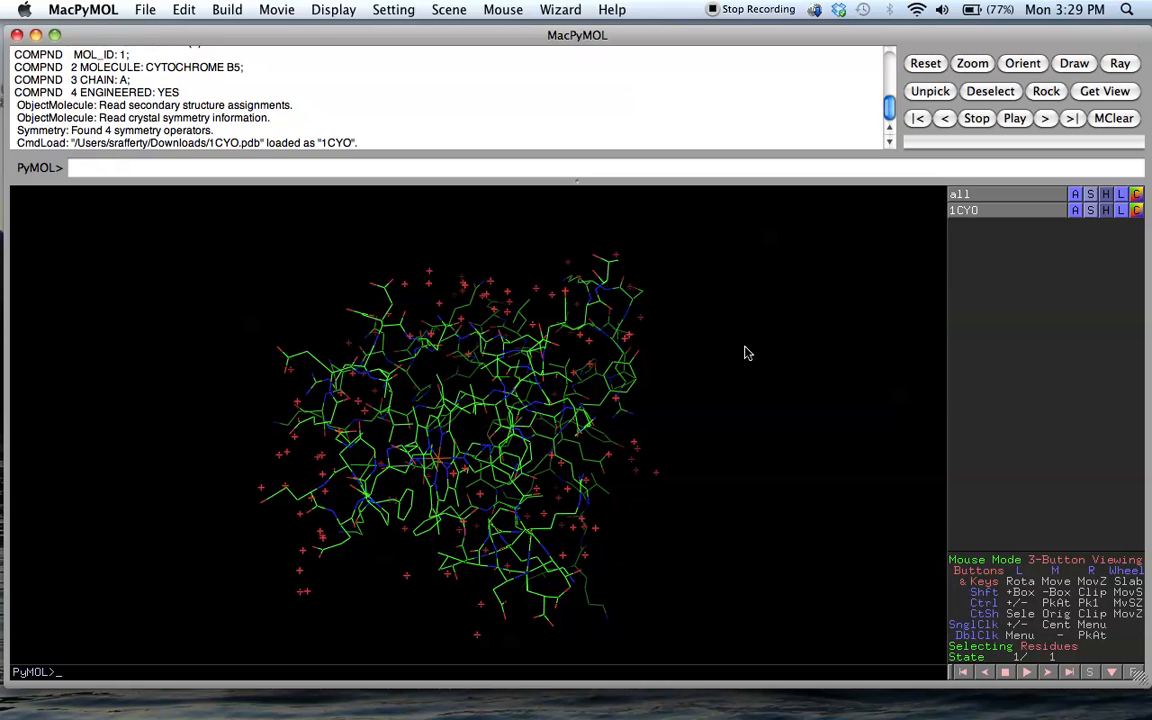
Apply the publication preset to the 1CYO object
left_click_drag(745, 352, 717, 393)
mouse_move(705, 378)
right_mouse_down()
mouse_move(714, 483)
mouse_move(702, 283)
mouse_move(699, 404)
mouse_move(698, 390)
right_mouse_up()
mouse_move(697, 383)
middle_mouse_down()
mouse_move(788, 419)
mouse_move(695, 361)
mouse_move(697, 373)
middle_mouse_up()
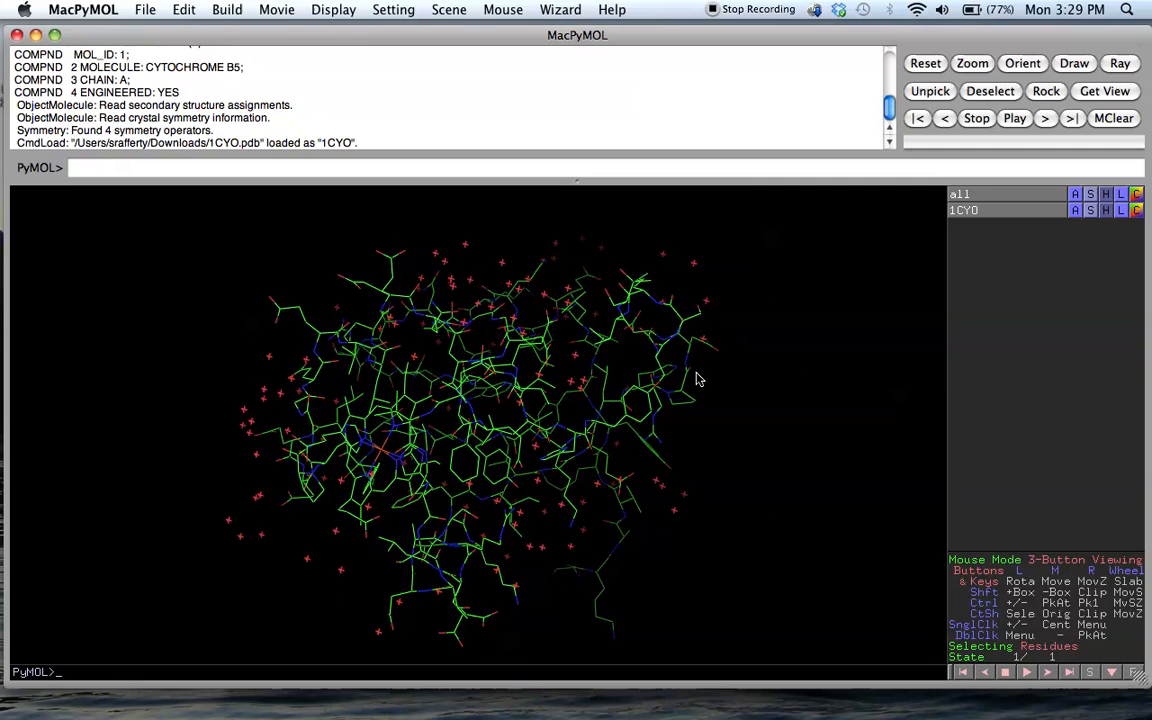
left_click_drag(612, 310, 437, 382)
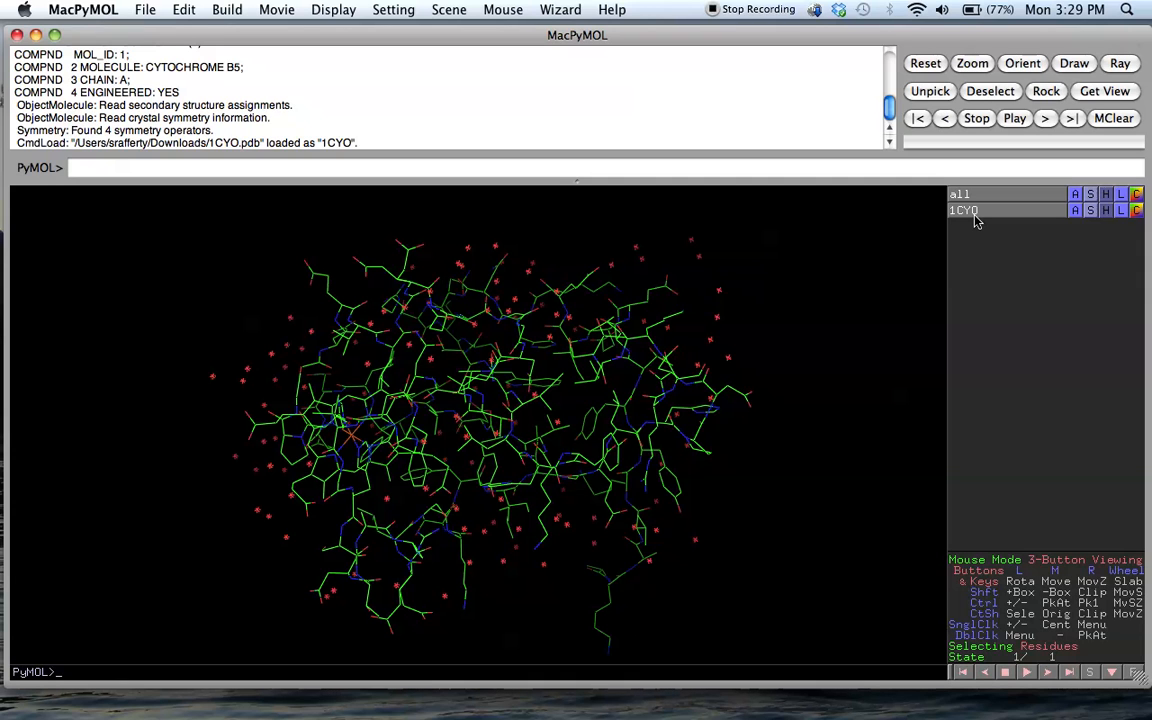
left_click(1075, 212)
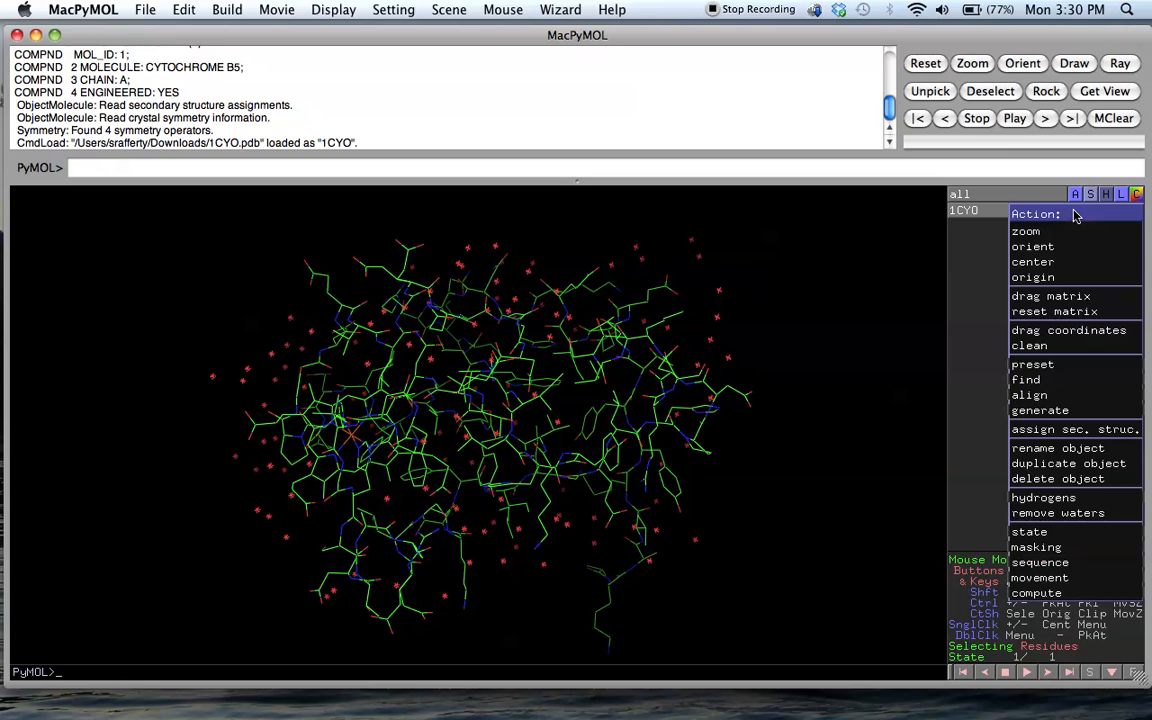
mouse_move(1064, 368)
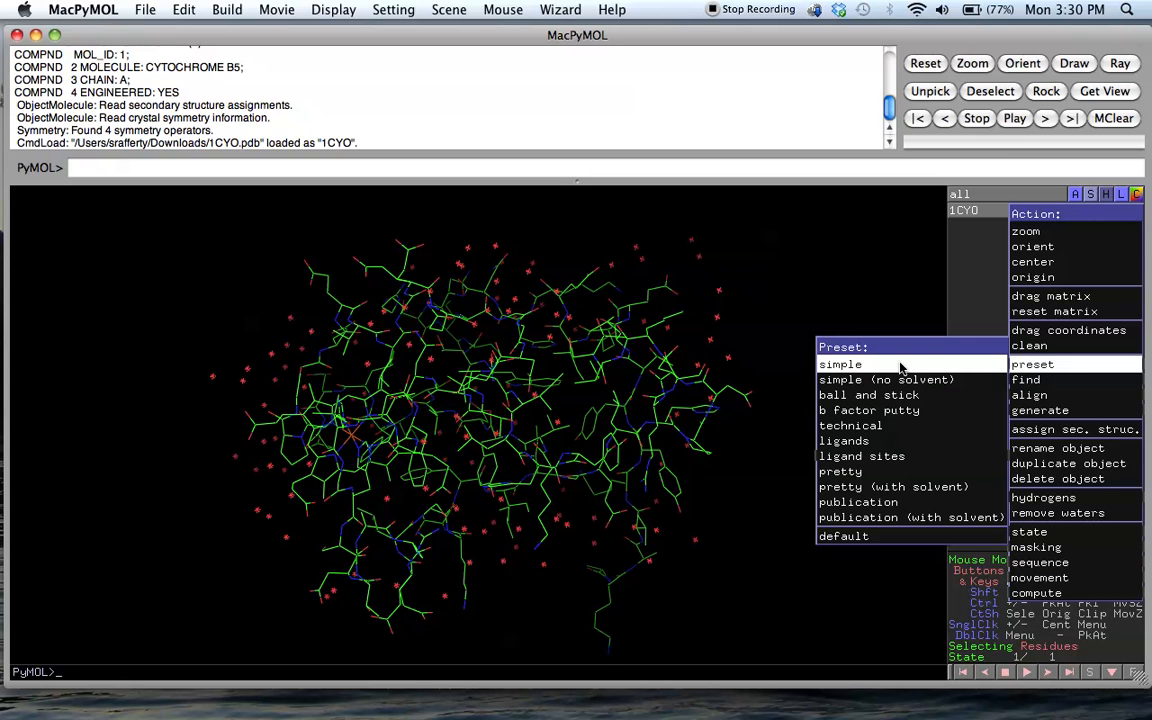
left_click(884, 510)
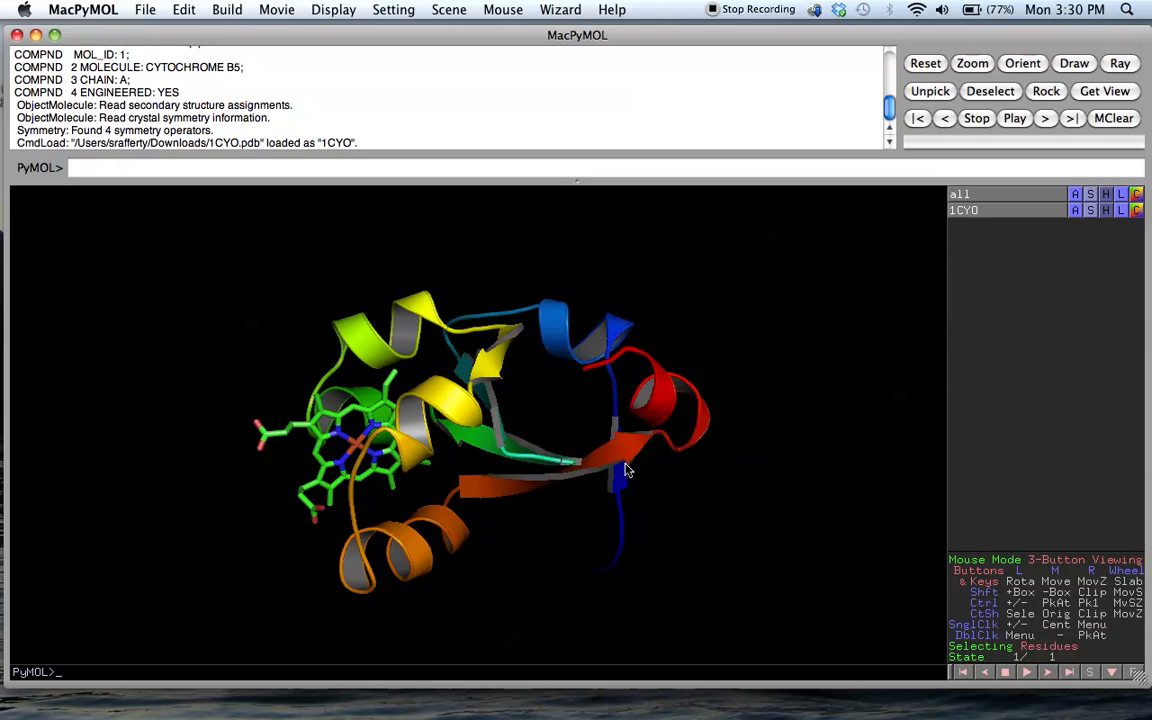
Display the amino acid sequence of 1CYO above the structure and look through its residues
left_click_drag(508, 483, 498, 427)
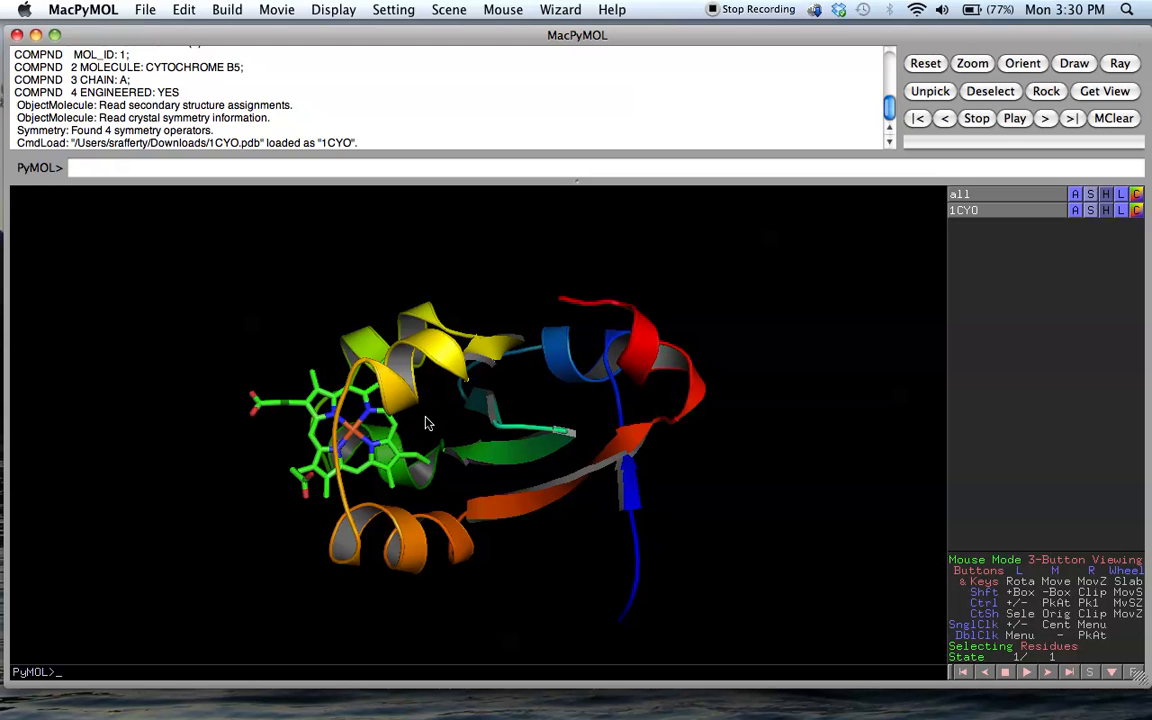
left_click_drag(427, 419, 461, 318)
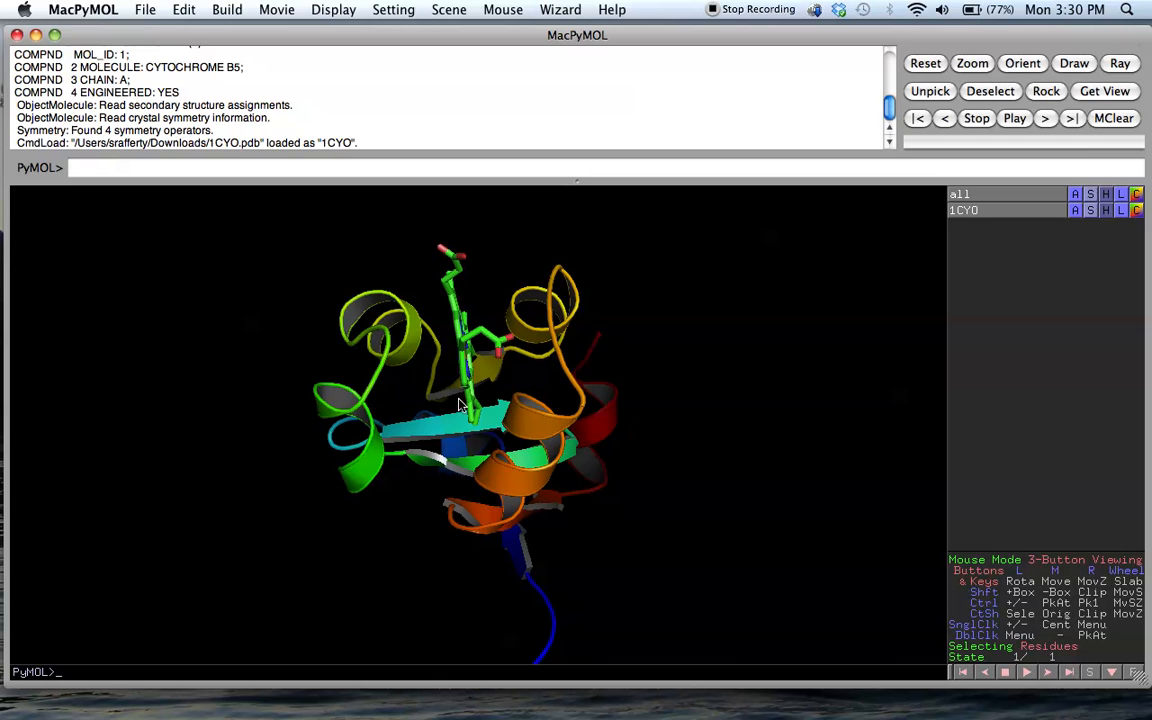
left_click_drag(401, 404, 390, 391)
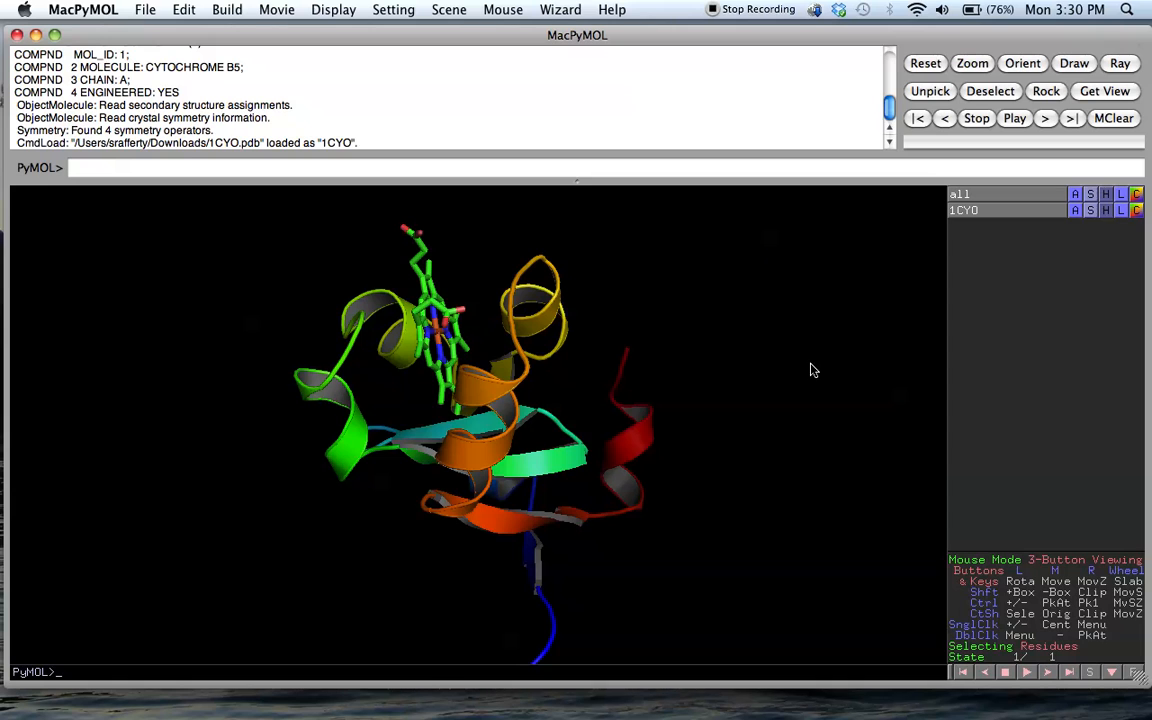
left_click(1091, 675)
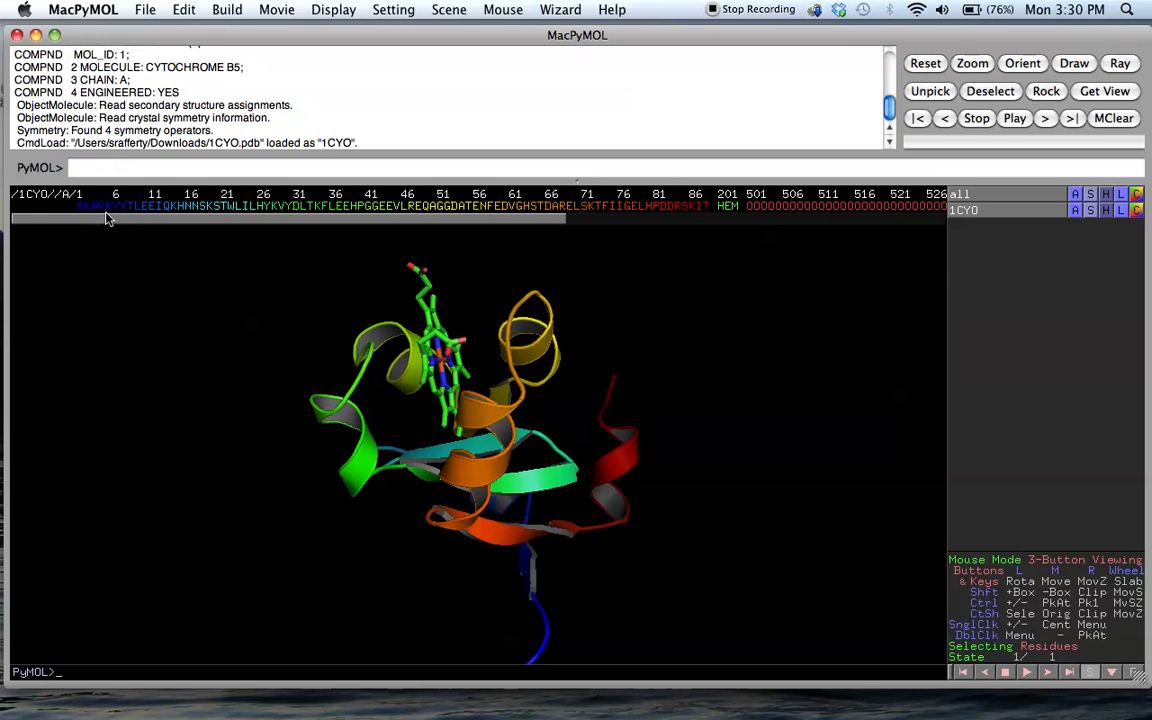
left_click_drag(114, 215, 183, 215)
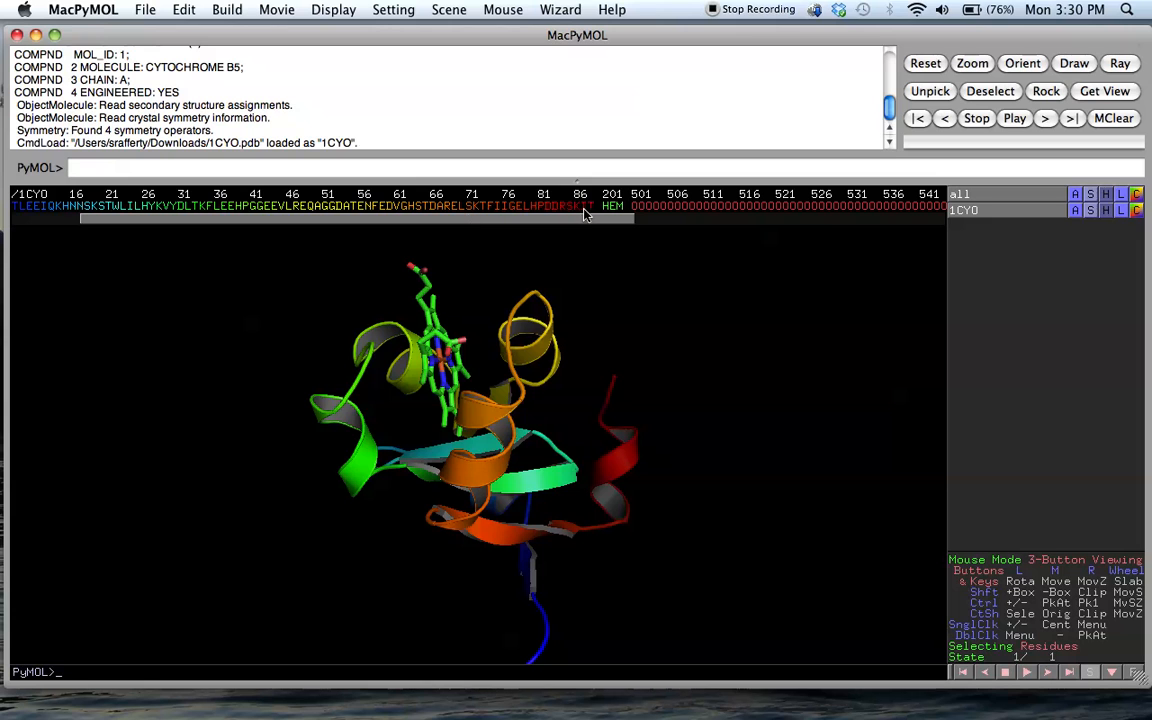
left_click_drag(479, 220, 422, 219)
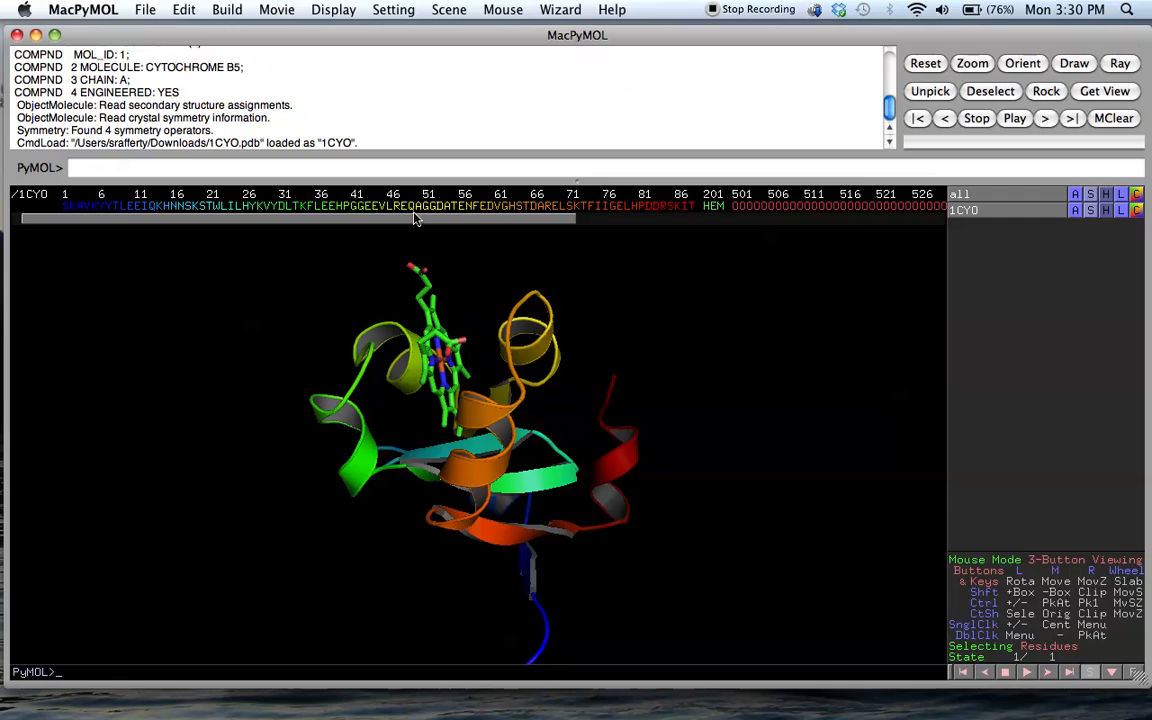
Select the histidine residues 39 and 63 in the displayed sequence
left_click(339, 206)
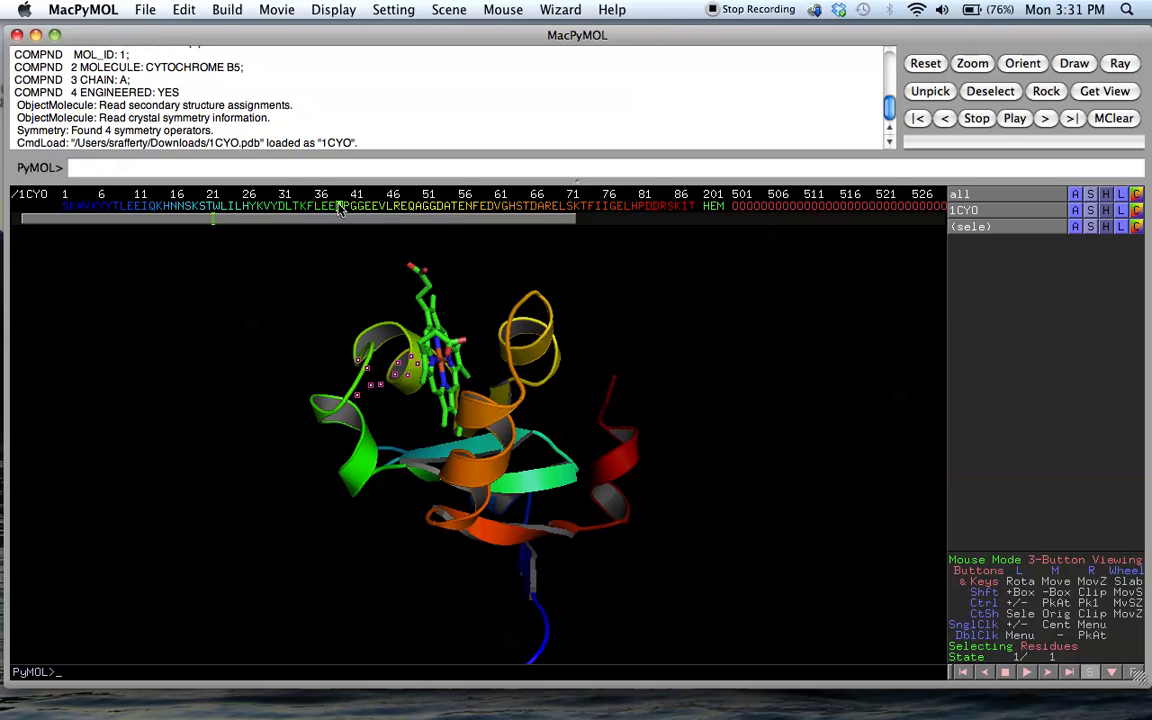
left_click(518, 206)
left_click_drag(515, 357, 450, 340)
left_click(516, 206)
left_click(516, 206)
left_click_drag(440, 350, 462, 398)
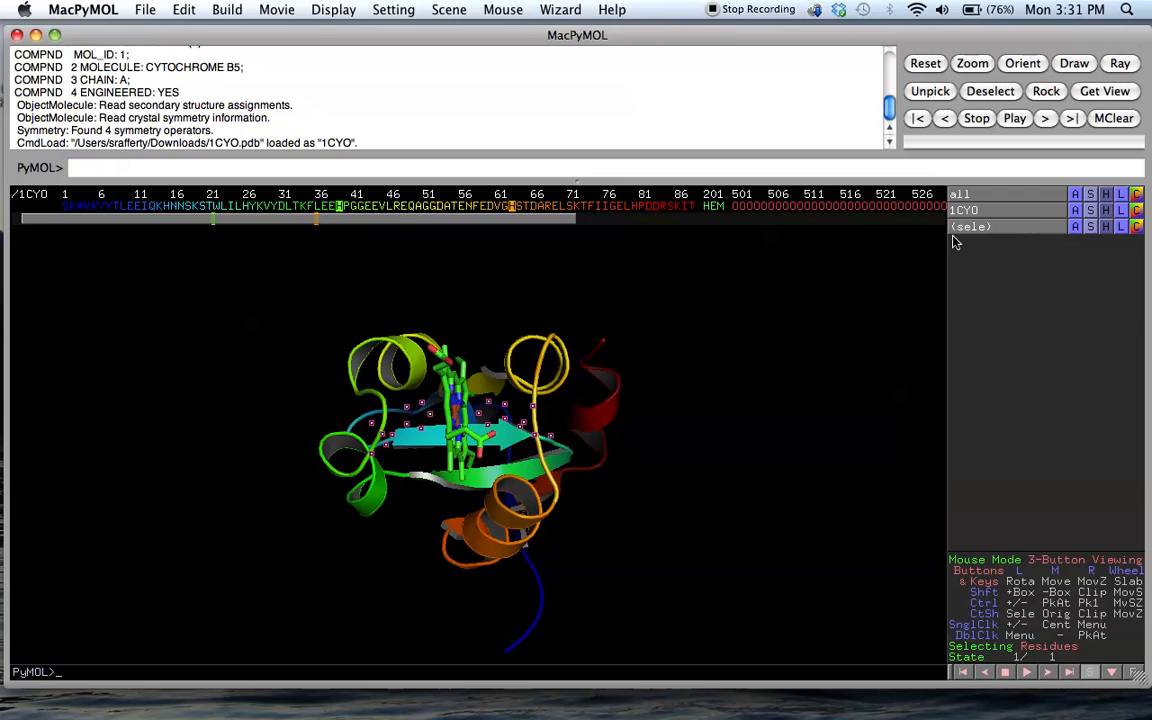
Show the two selected histidines as sticks
left_click(1093, 227)
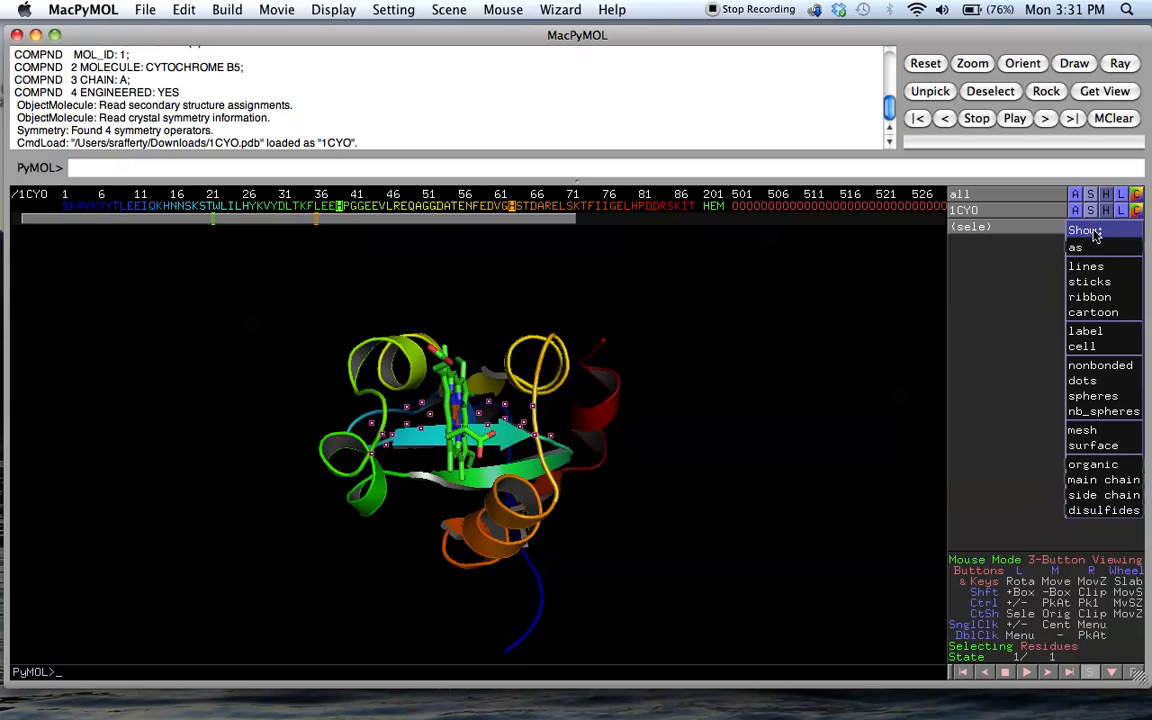
left_click(1092, 282)
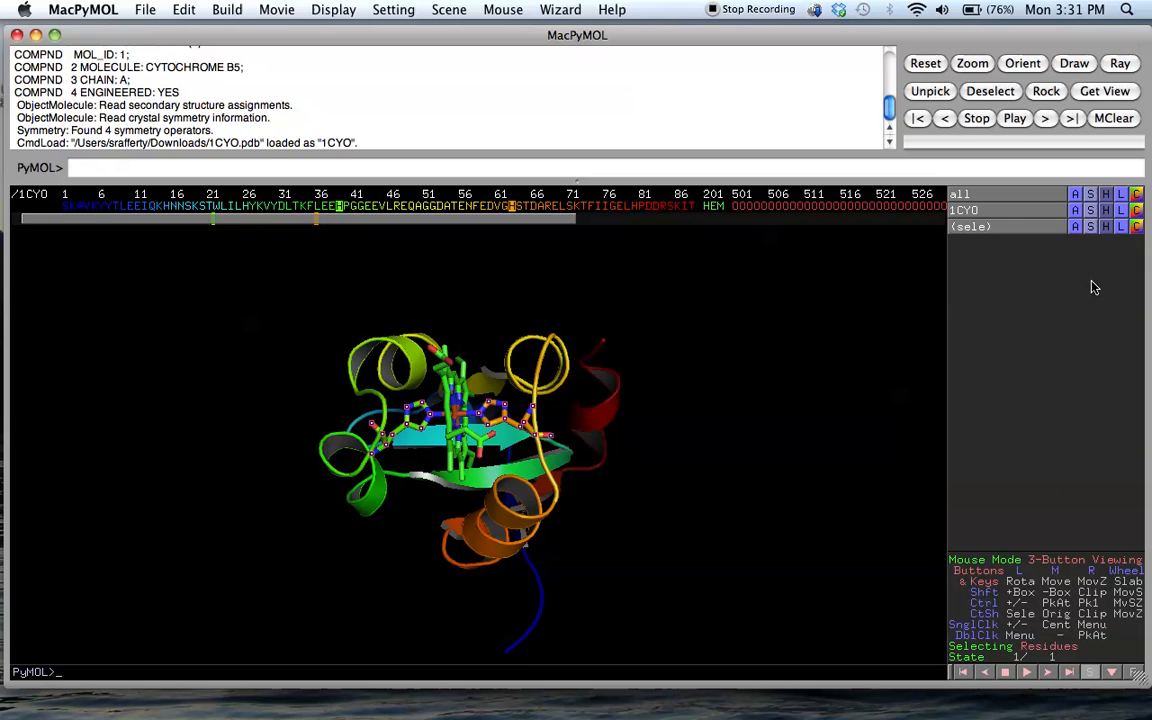
right_click_drag(502, 410, 465, 450)
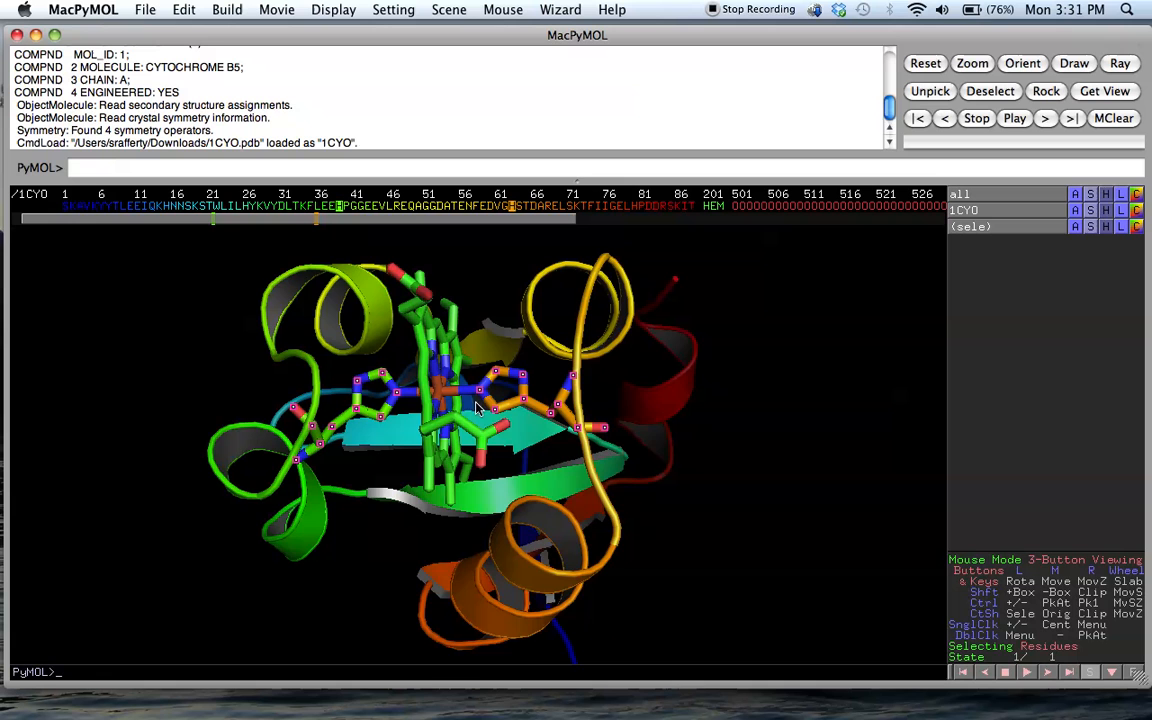
right_click_drag(758, 468, 749, 329)
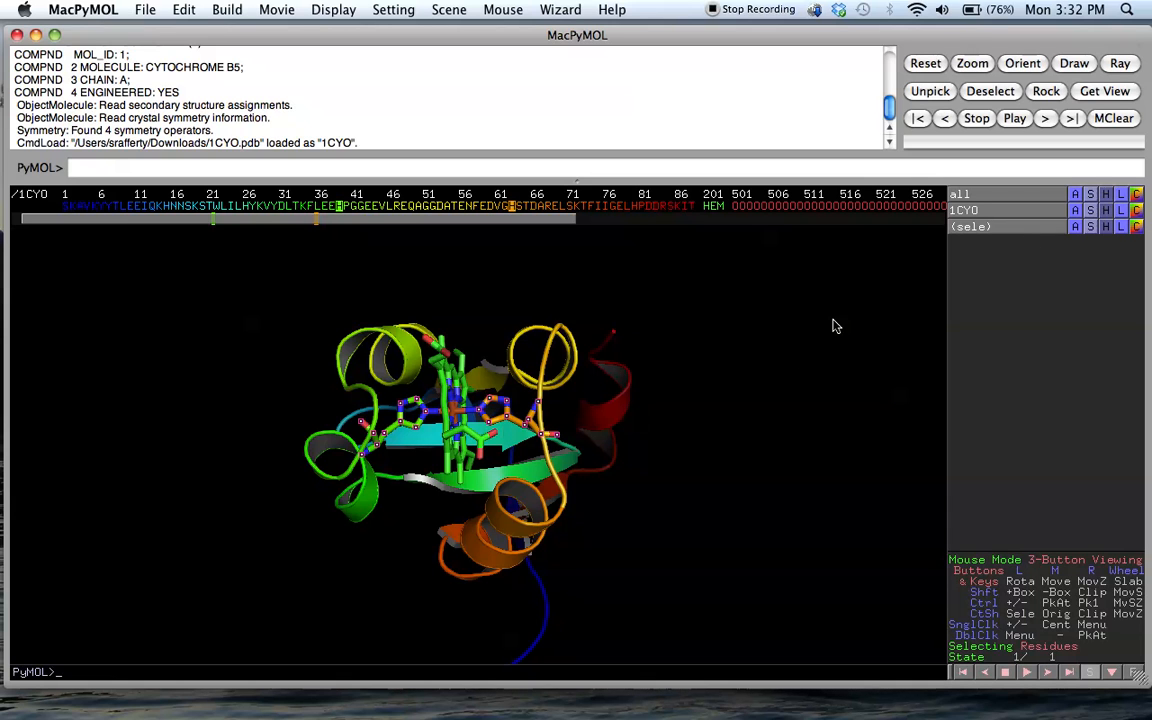
Label the selected histidines by residue and deselect them
left_click(1123, 227)
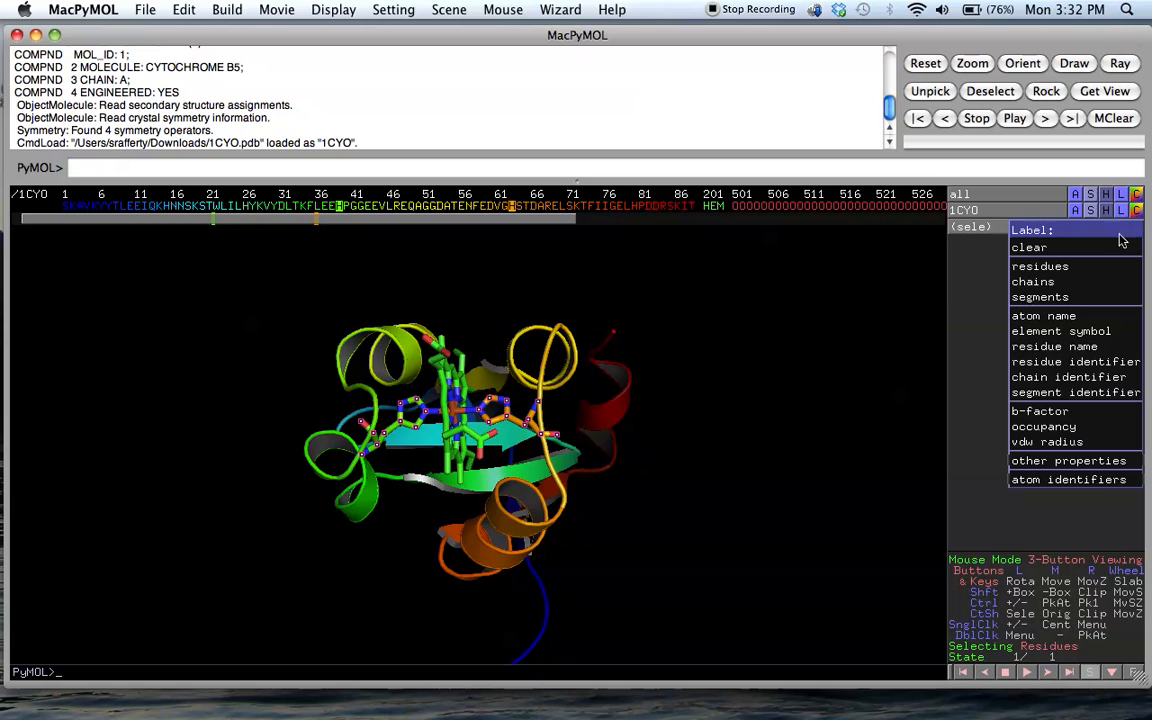
left_click(1100, 266)
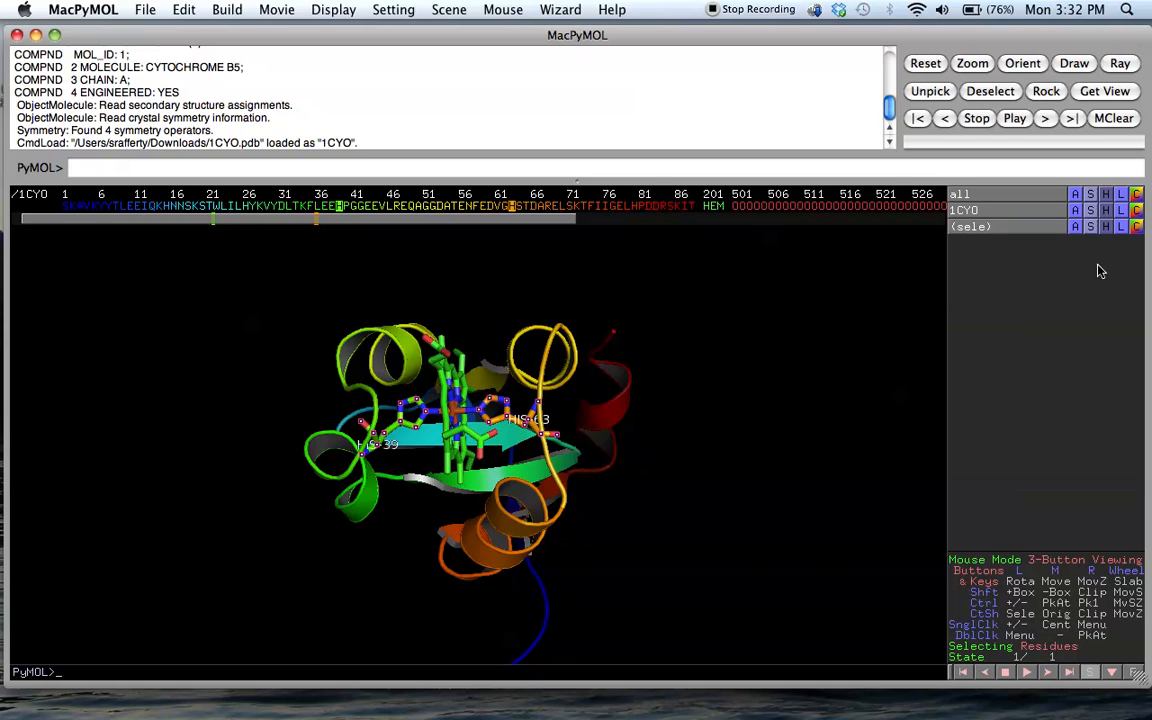
left_click_drag(370, 435, 562, 430)
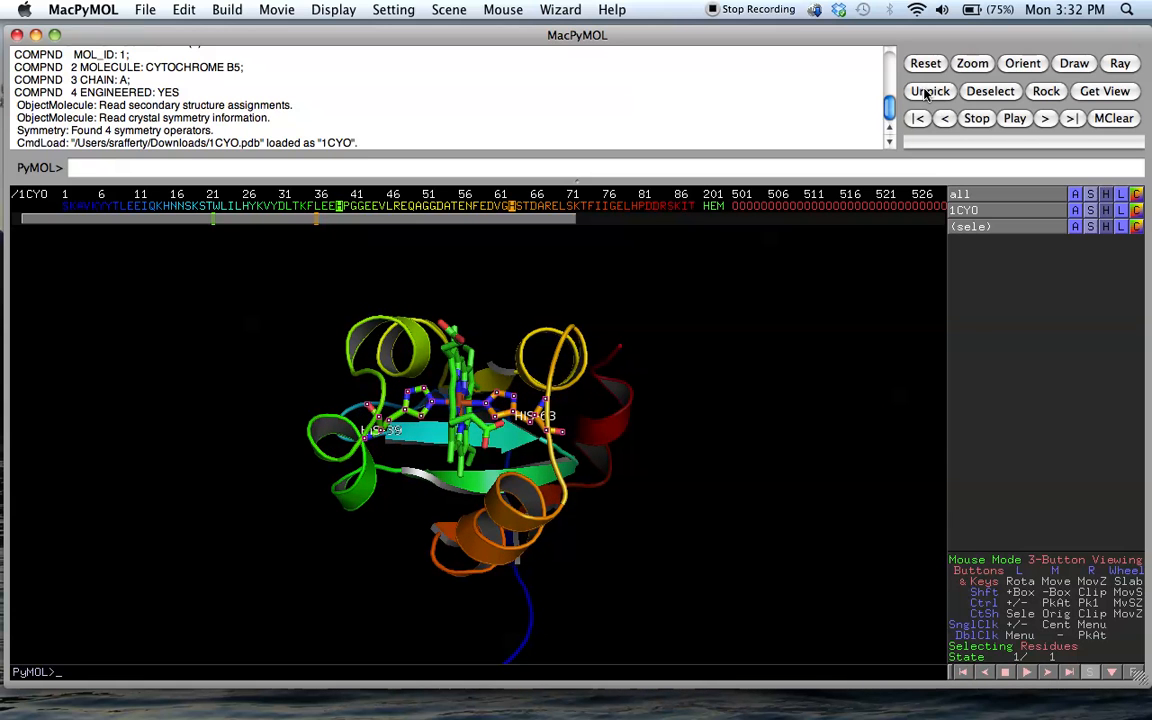
left_click(990, 91)
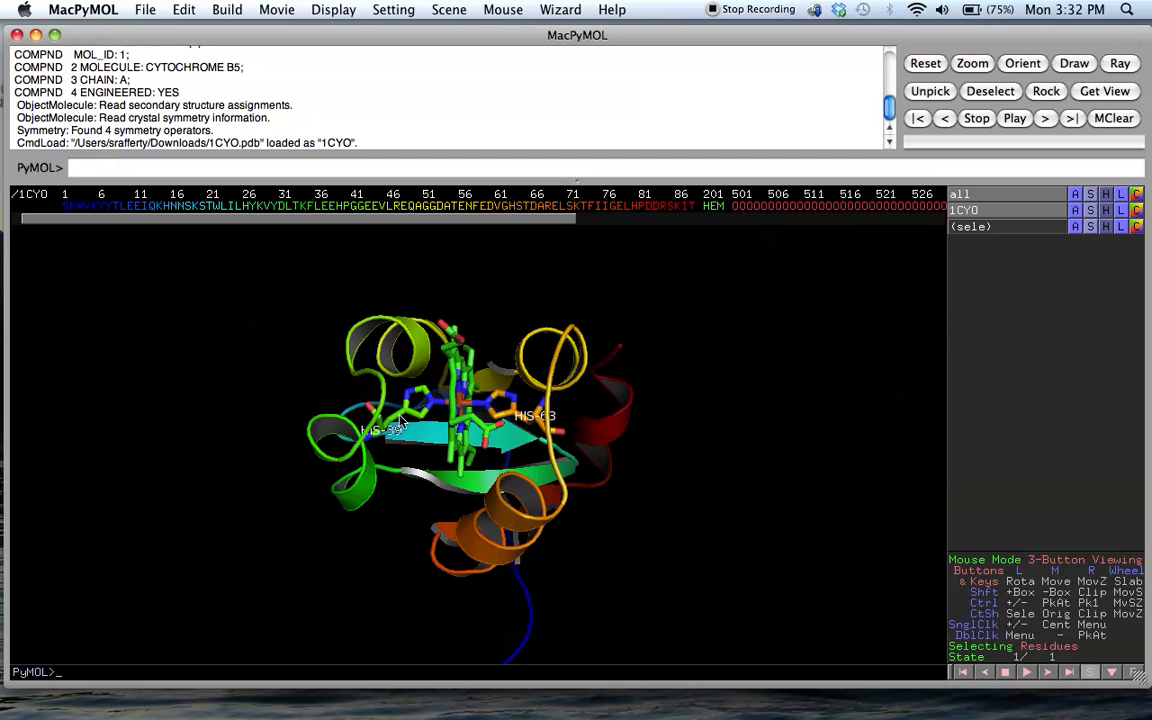
mouse_move(396, 450)
left_mouse_down()
mouse_move(458, 507)
mouse_move(410, 431)
left_mouse_up()
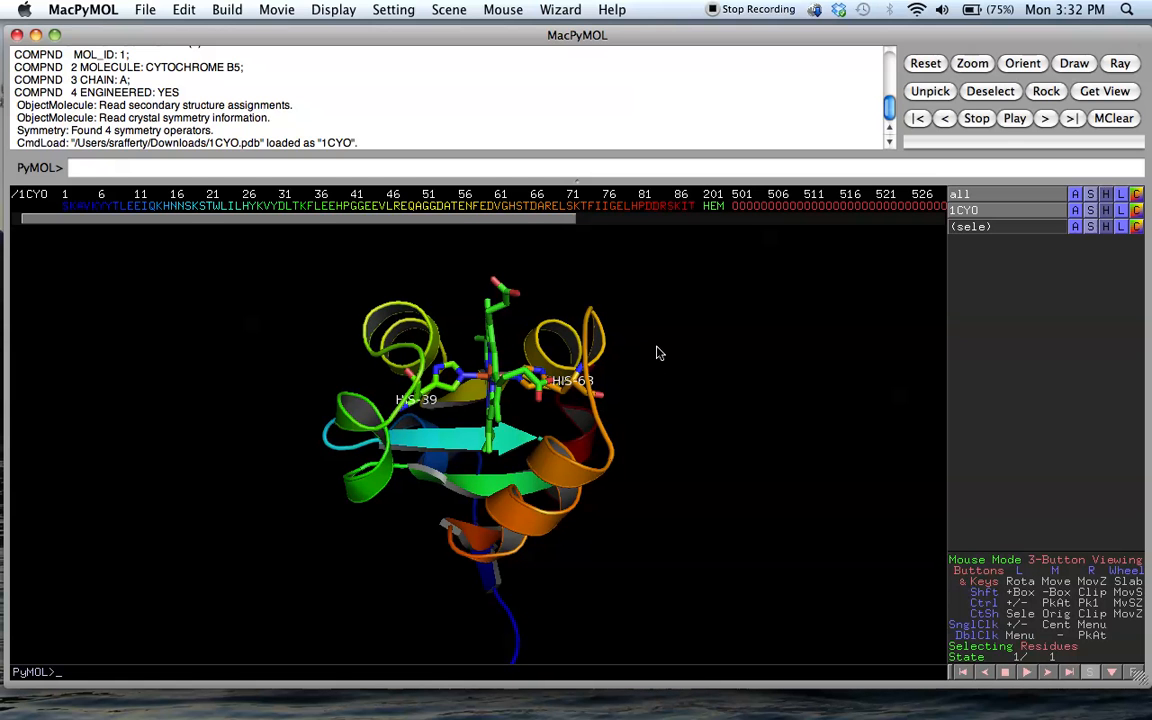
left_click_drag(694, 342, 625, 339)
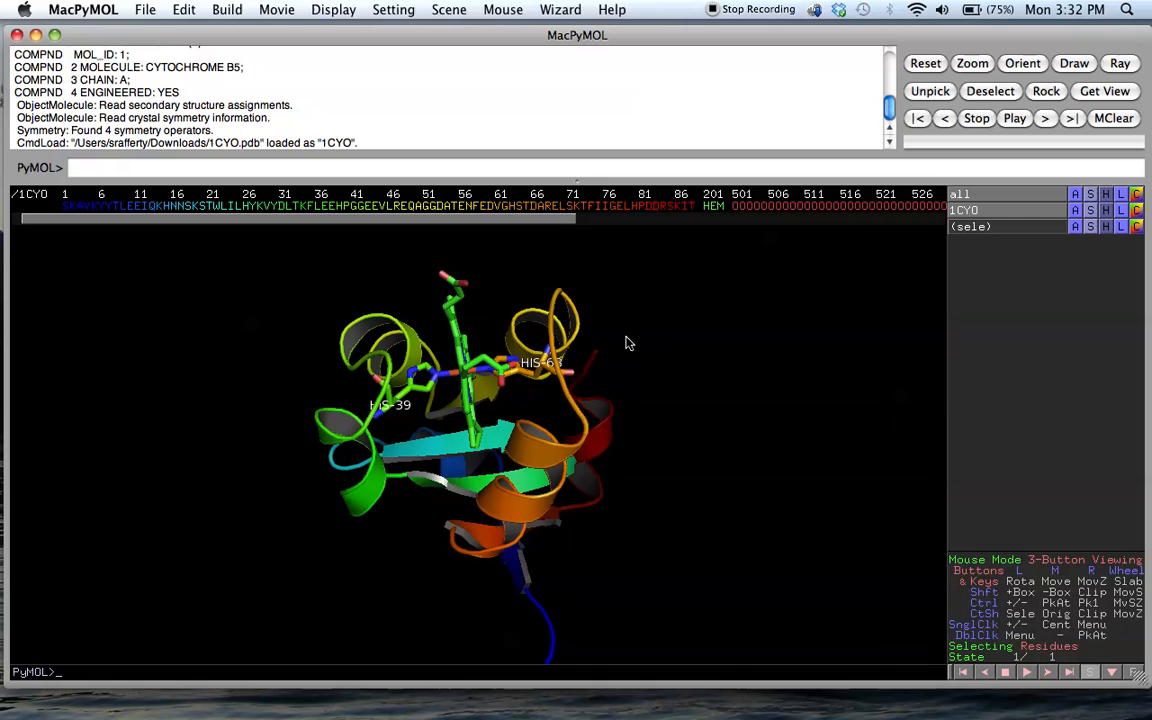
Turn off the opaque background of the molecular display
left_click(138, 9)
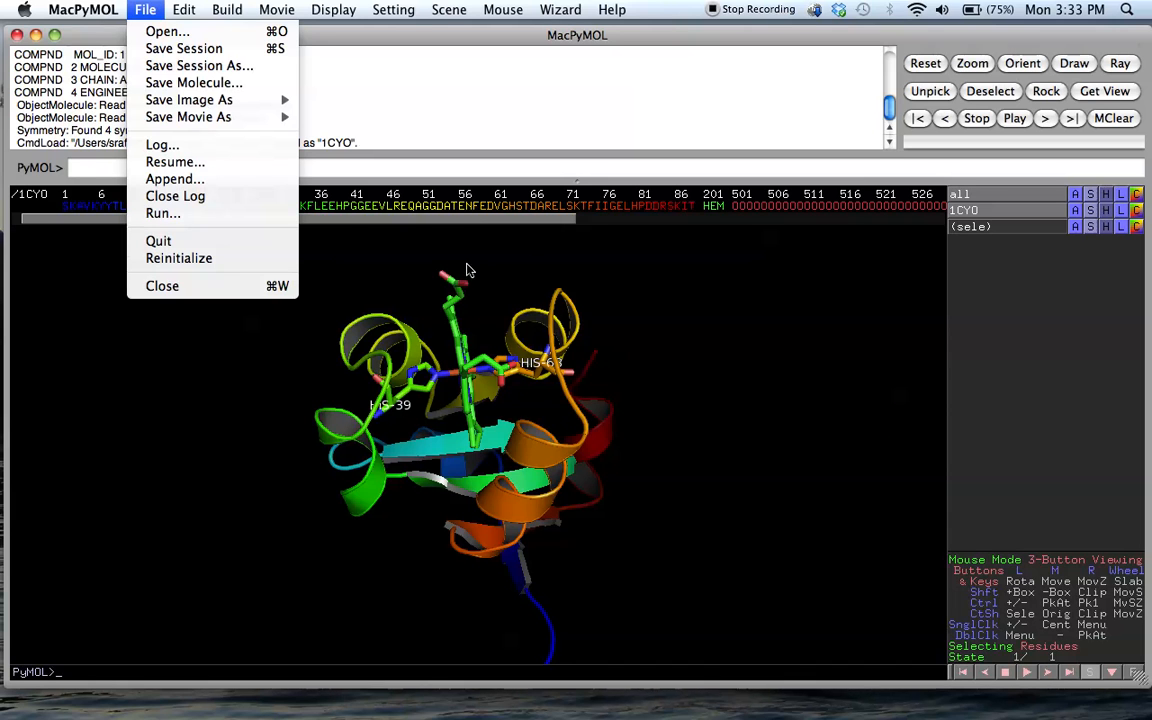
left_click(658, 360)
left_click_drag(458, 328, 445, 215)
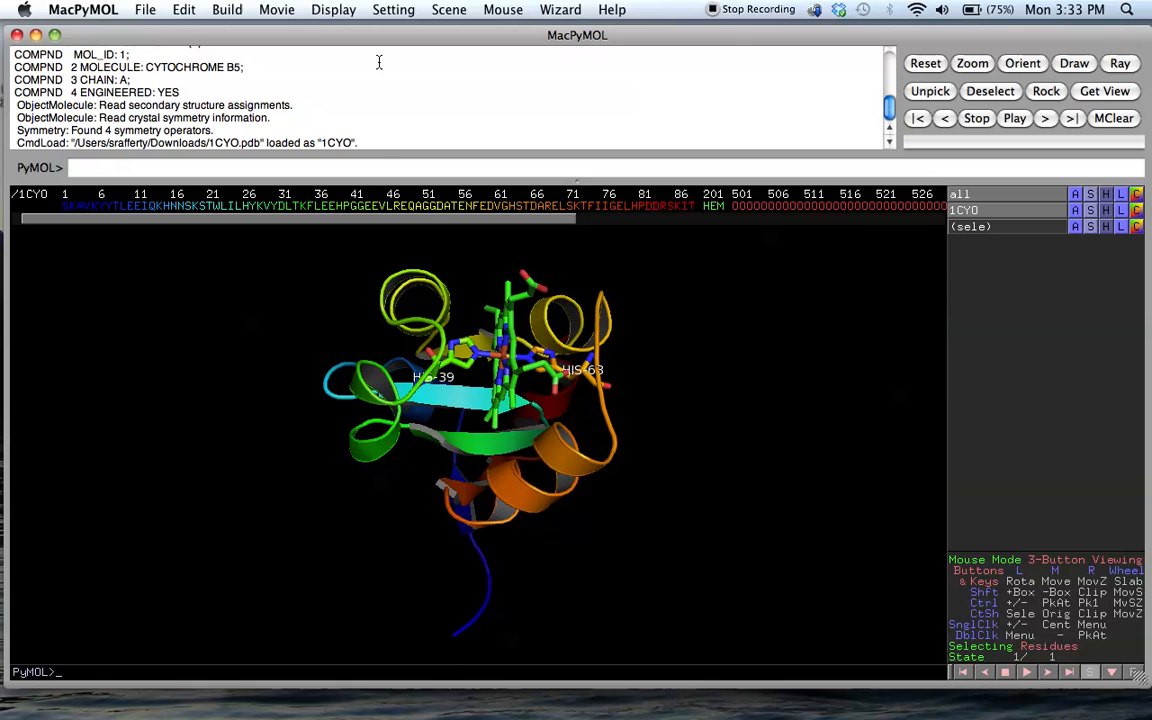
left_click(390, 10)
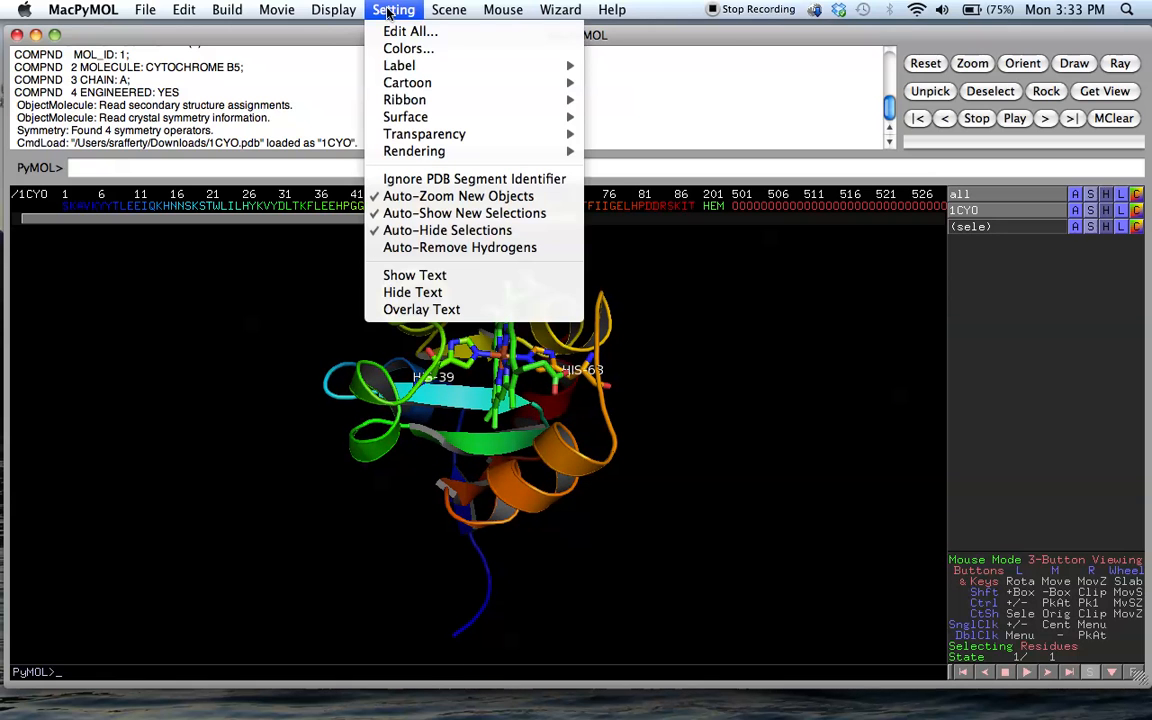
mouse_move(349, 11)
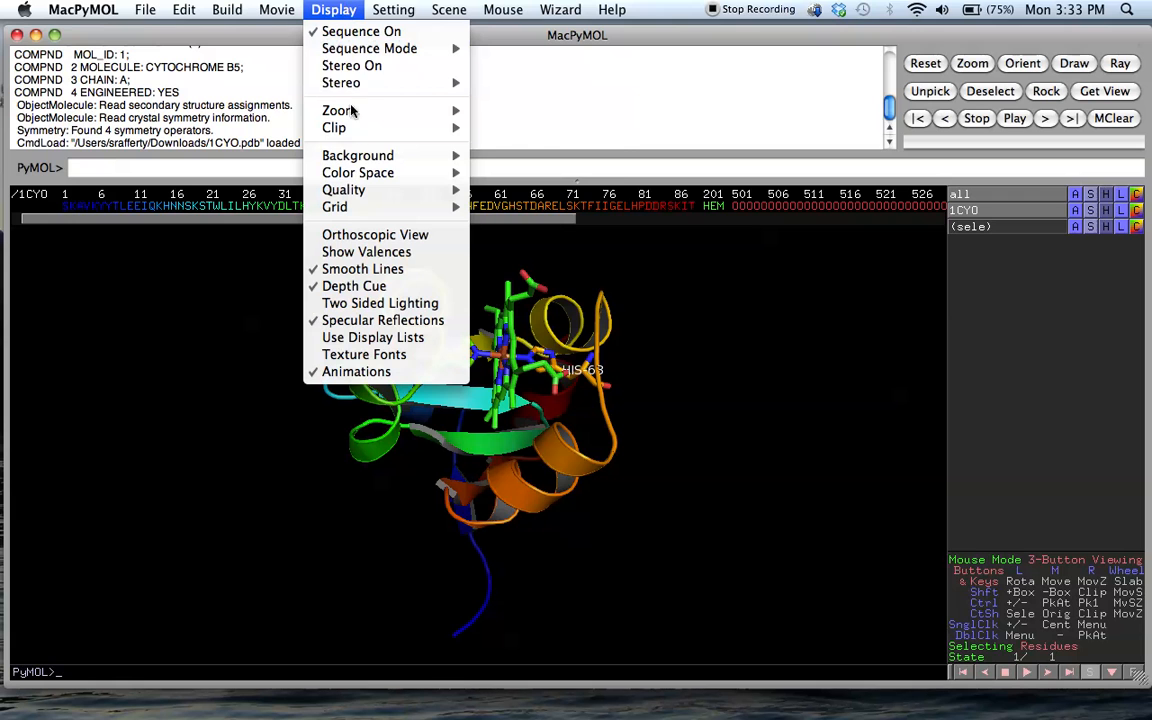
mouse_move(380, 155)
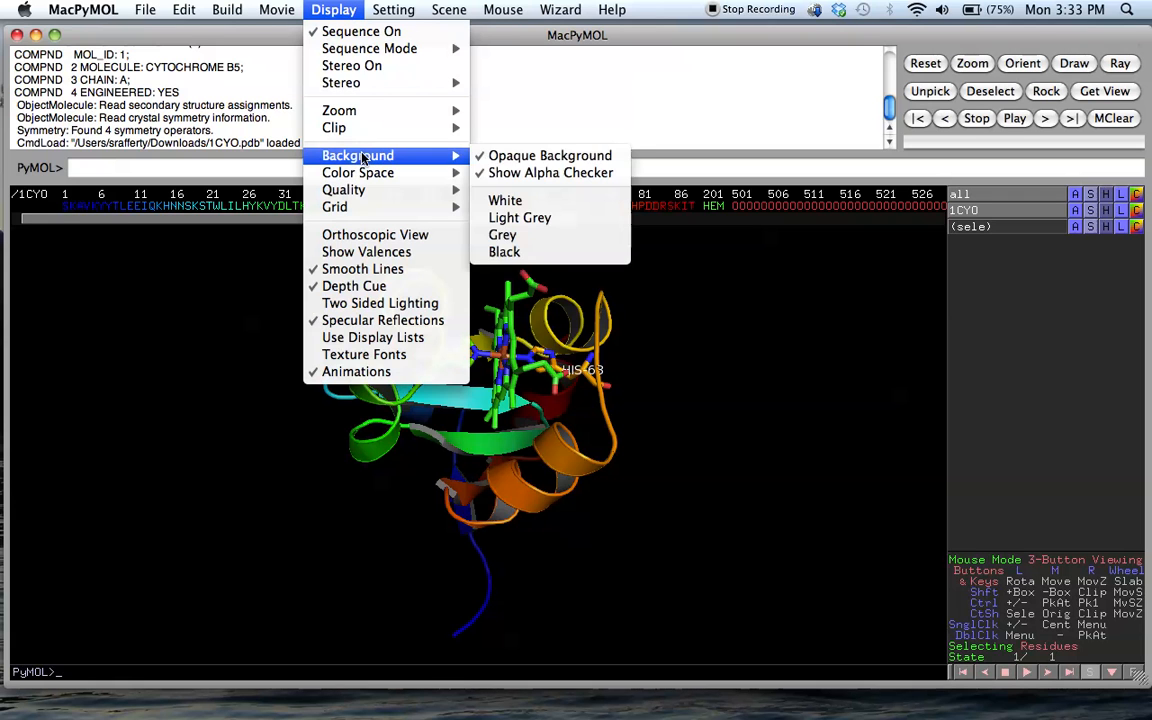
left_click(494, 158)
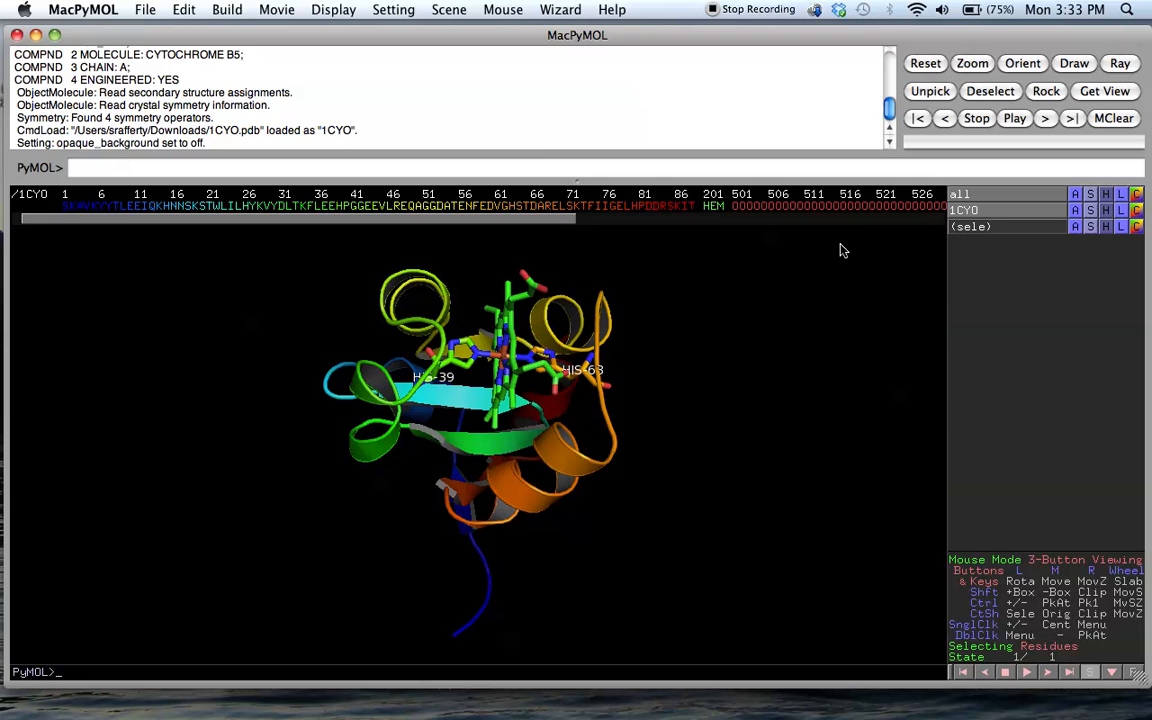
Draw and ray-trace the structure, and save the rendered view as a PNG image named Cytc on the Desktop
left_click(1076, 64)
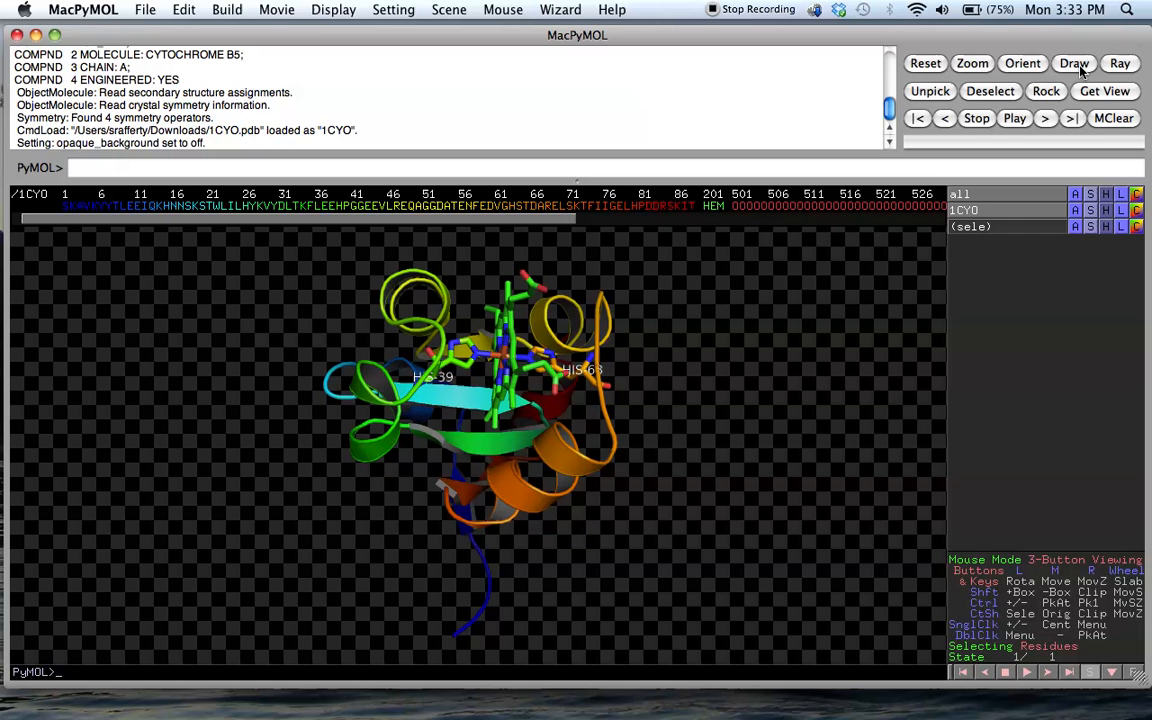
left_click(1127, 66)
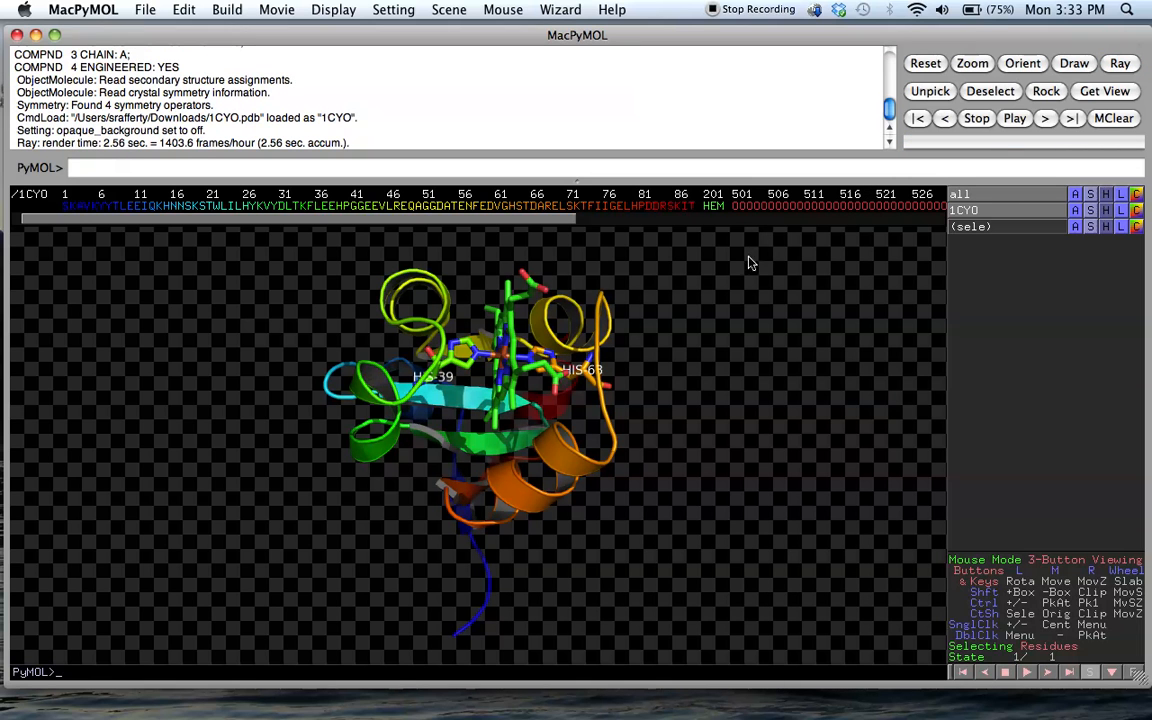
left_click(145, 9)
mouse_move(170, 97)
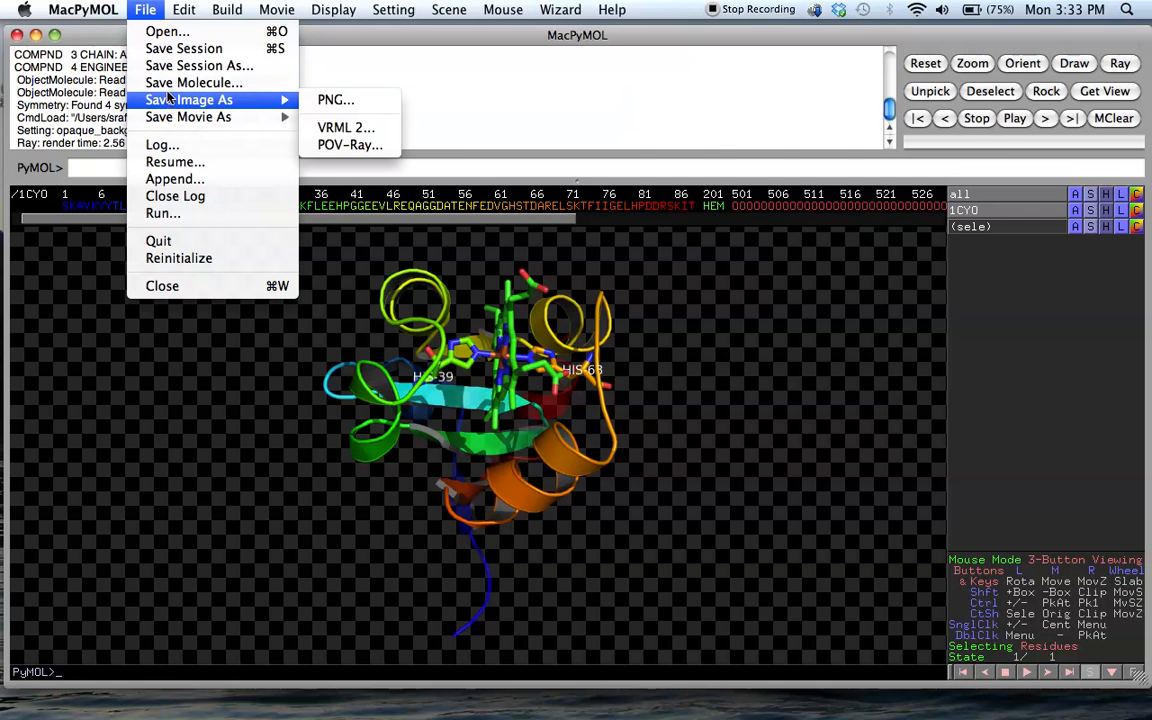
left_click(340, 104)
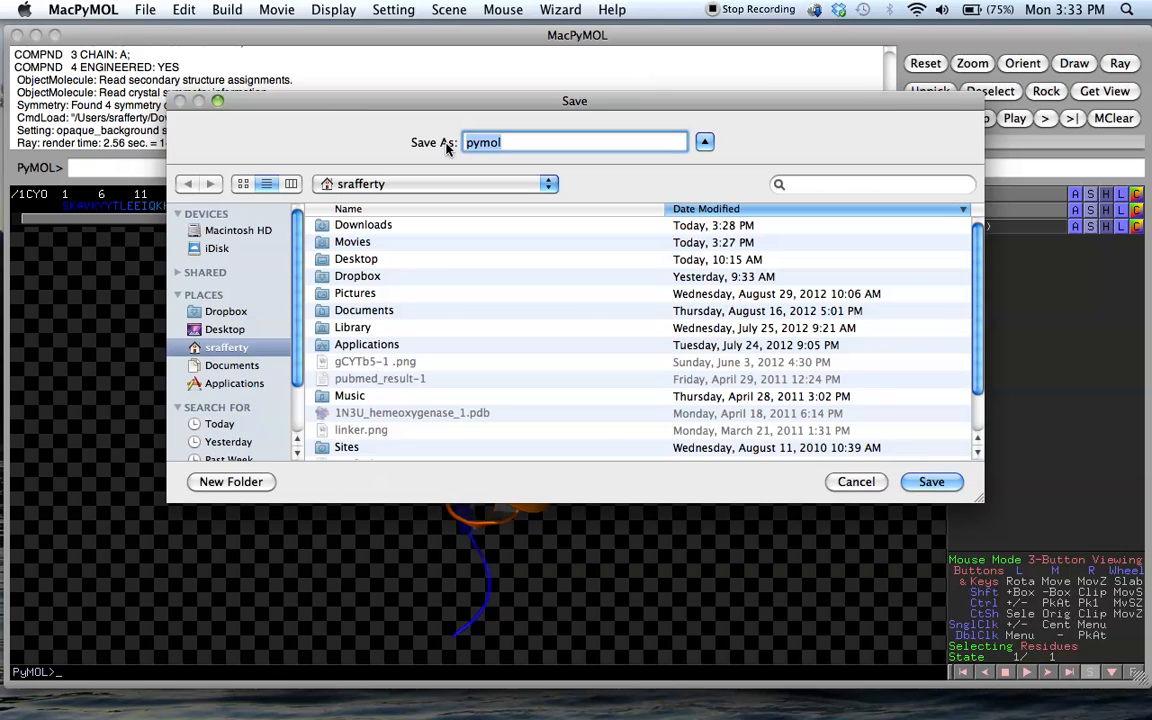
type("Cytc")
left_click(226, 329)
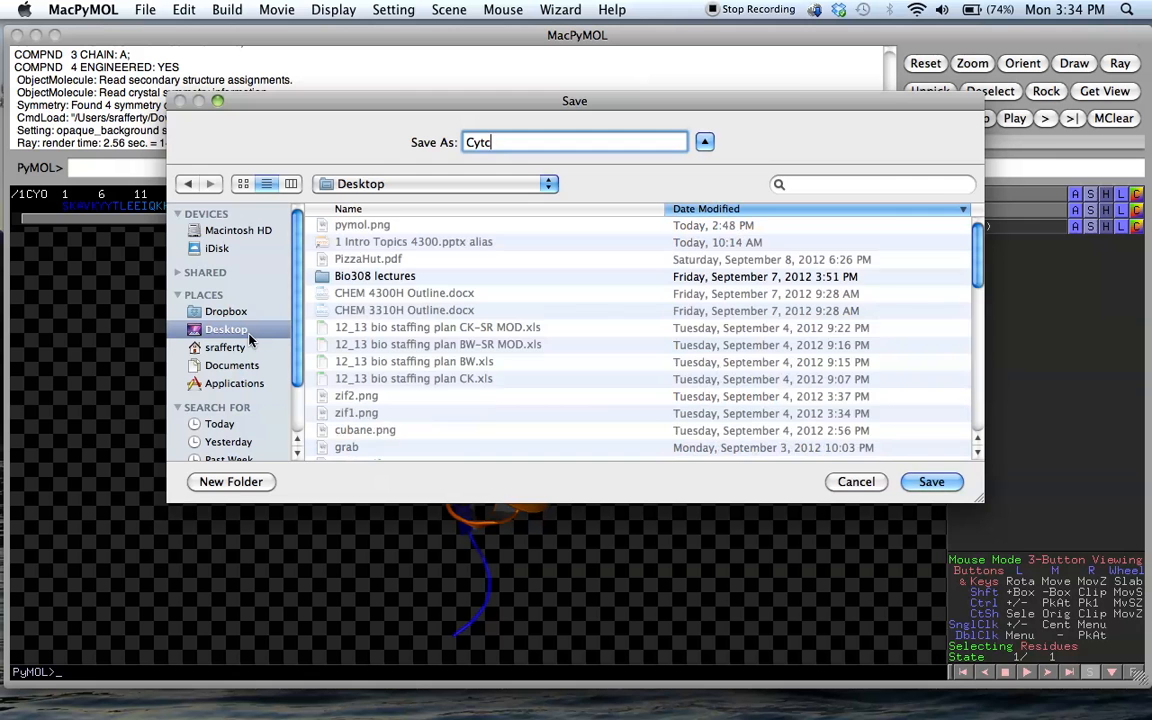
left_click(931, 481)
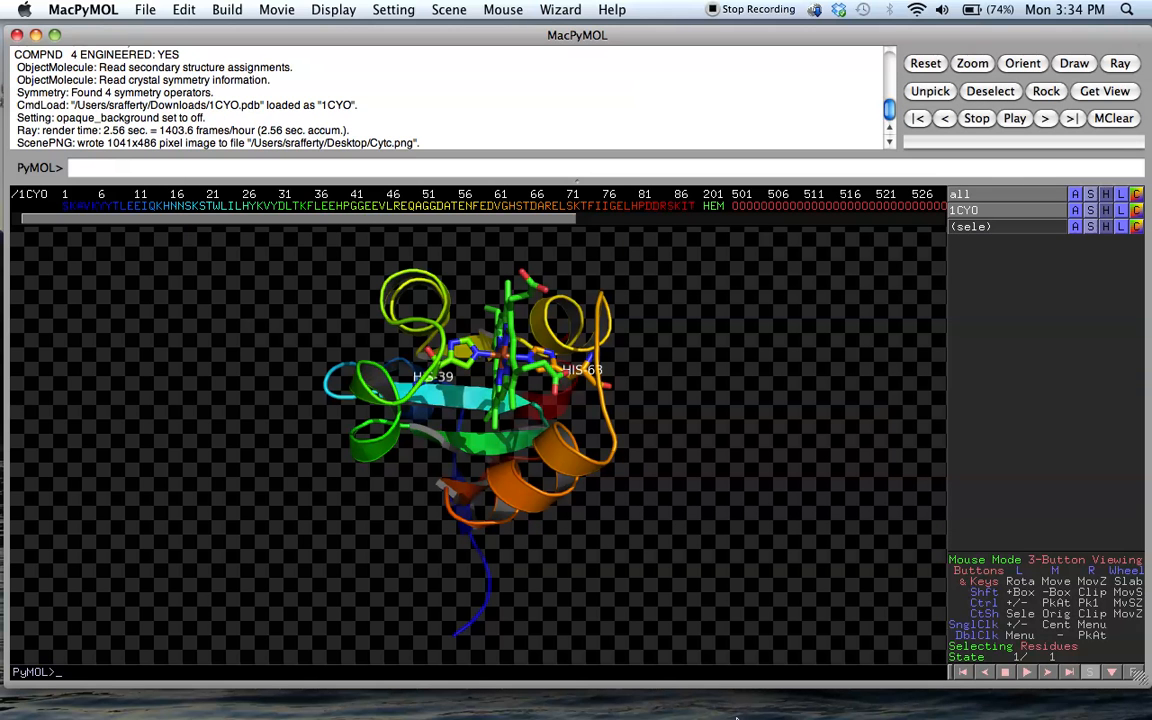
Switch to PowerPoint and apply the Blank layout to the first slide of the new presentation
mouse_move(745, 705)
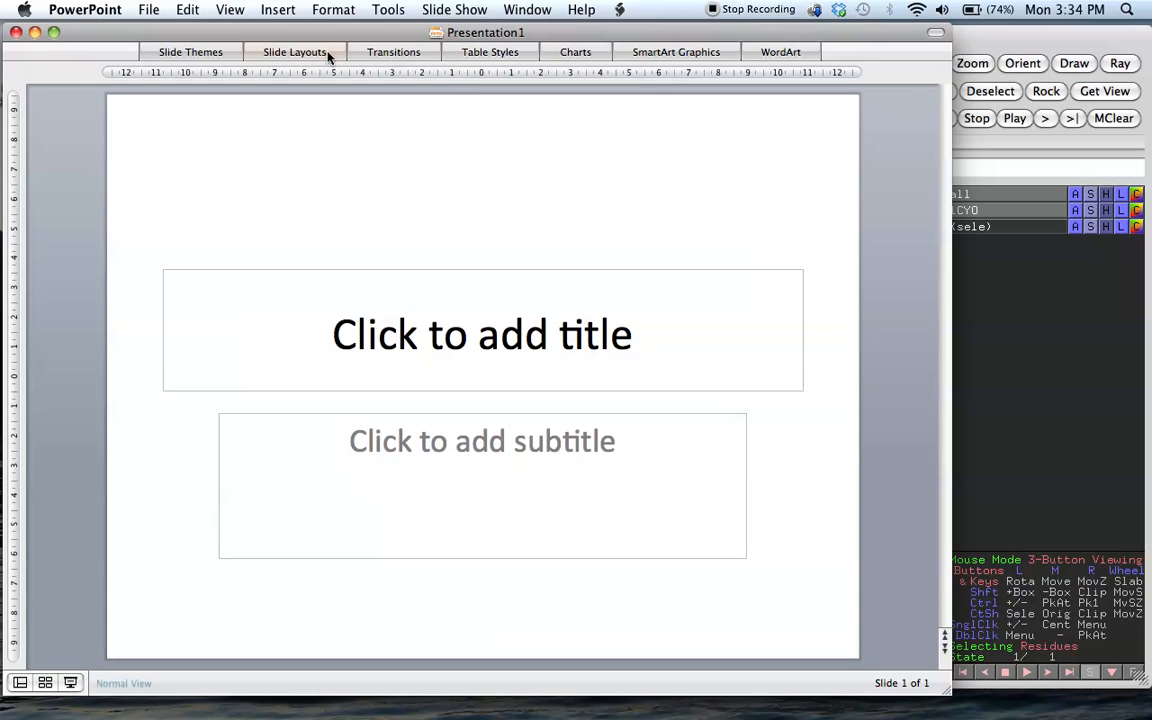
left_click(329, 52)
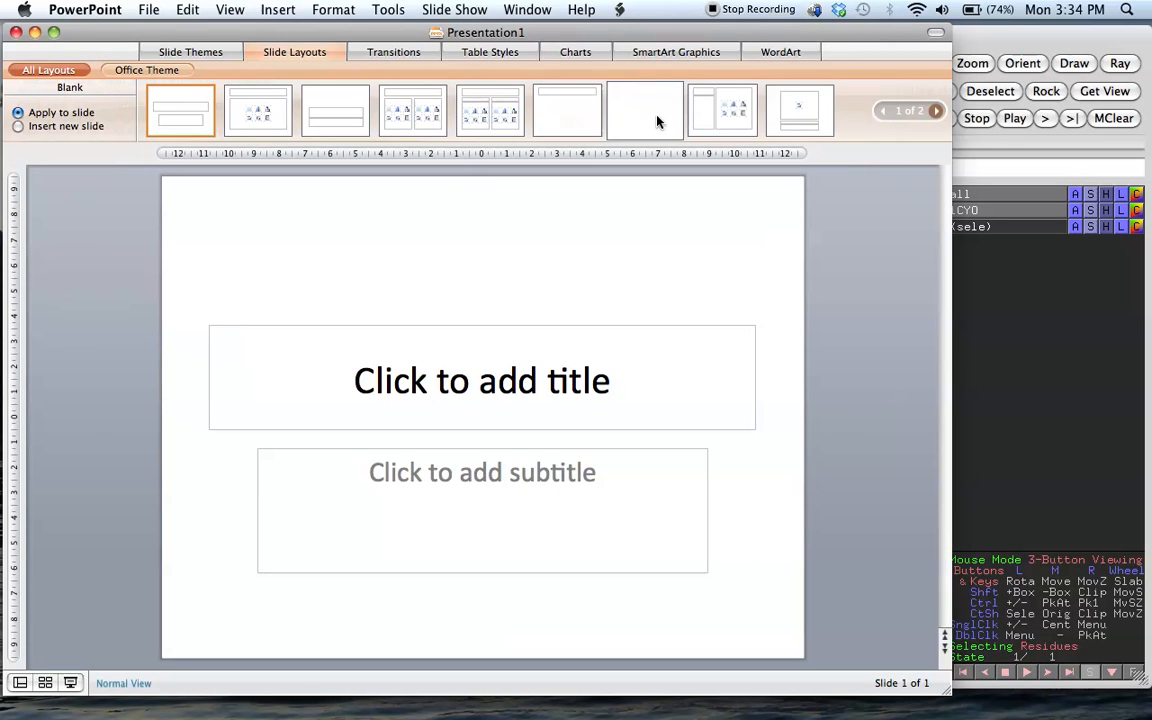
left_click(645, 112)
Insert the picture Cytc.png from the Desktop onto the blank slide
left_click(278, 10)
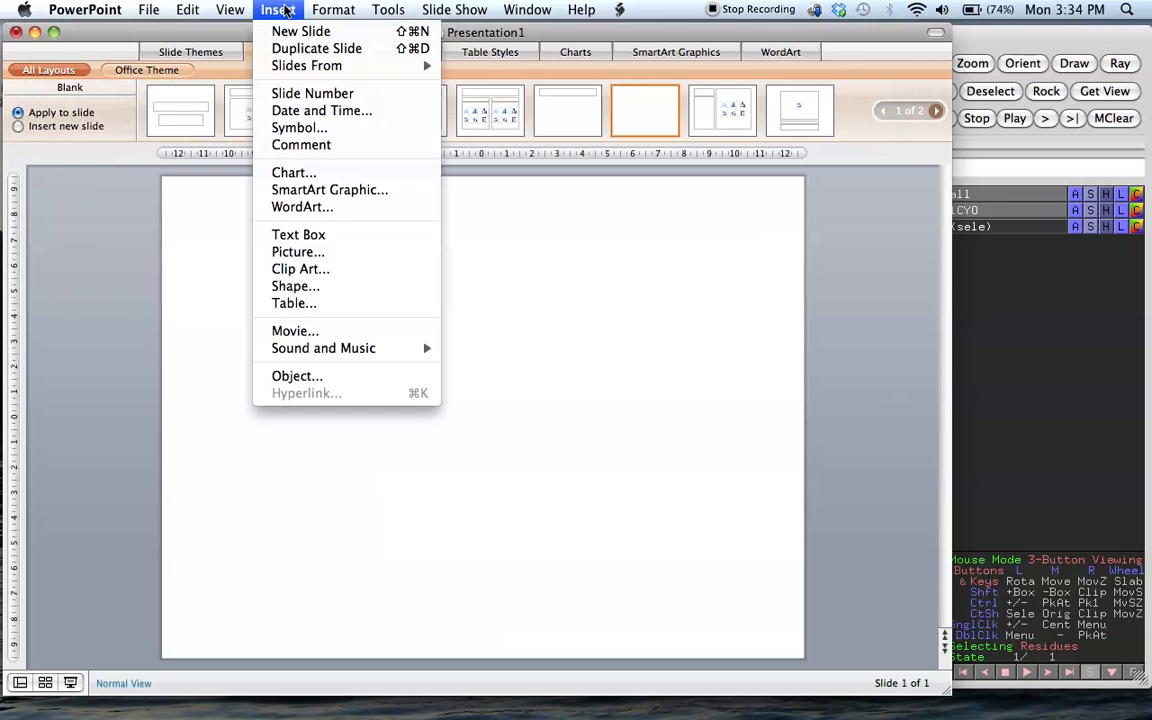
left_click(318, 254)
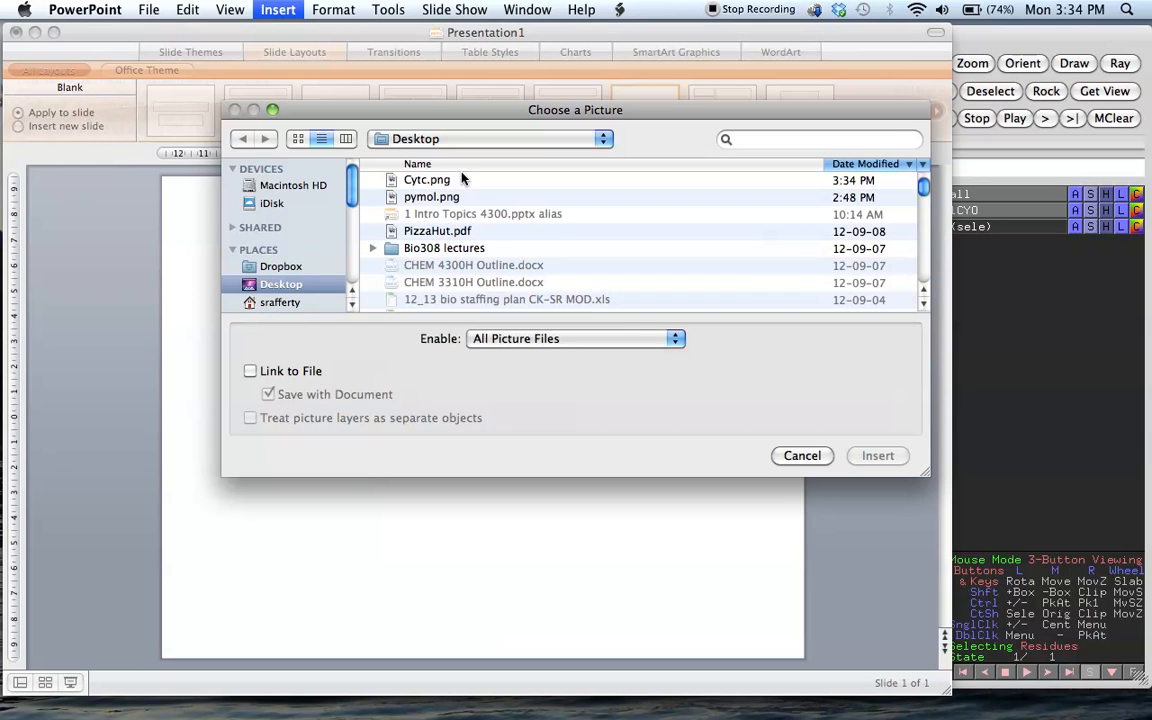
left_click(453, 183)
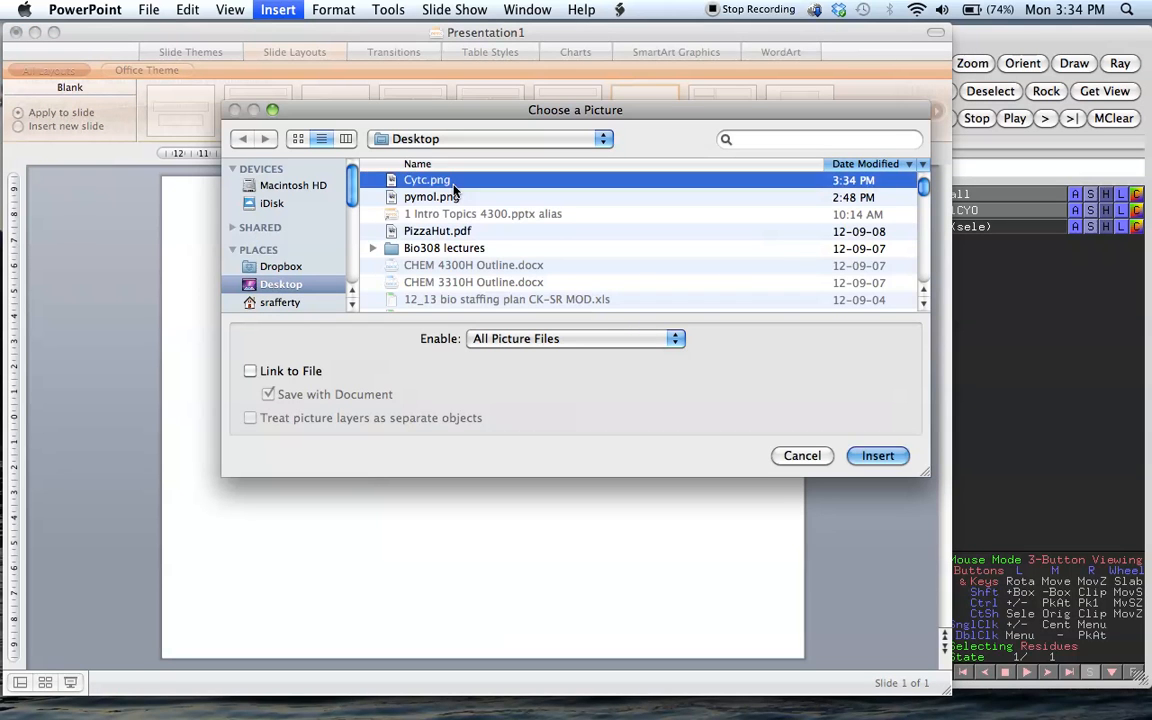
left_click(880, 457)
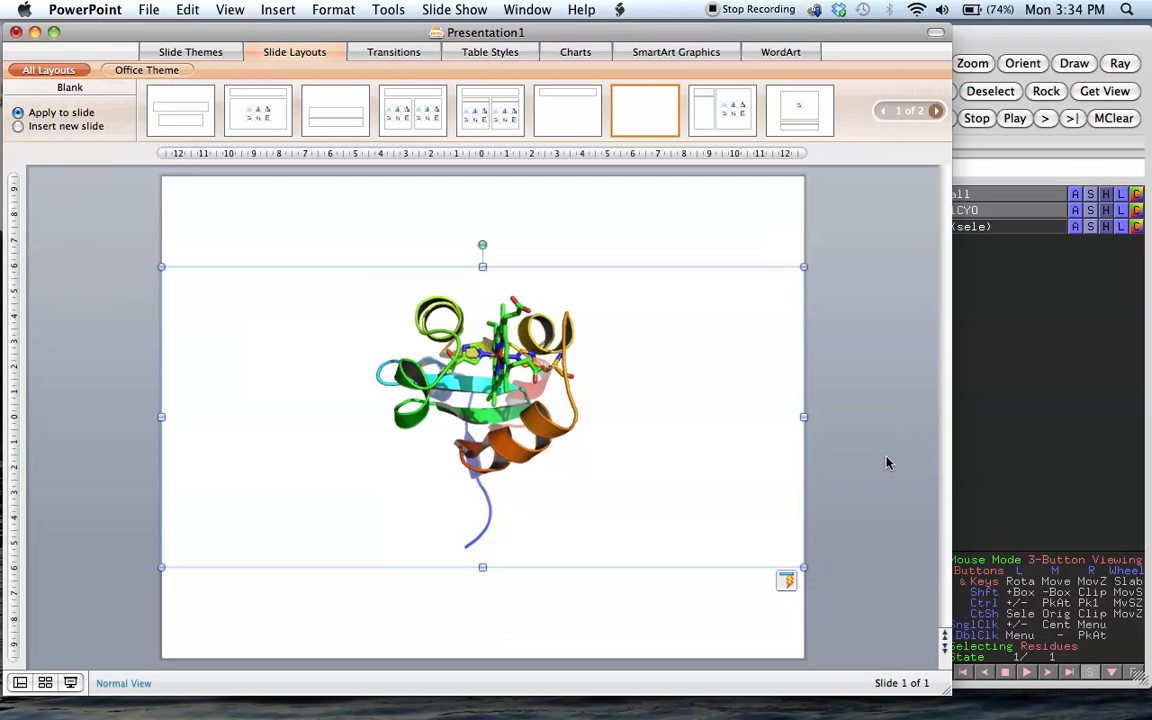